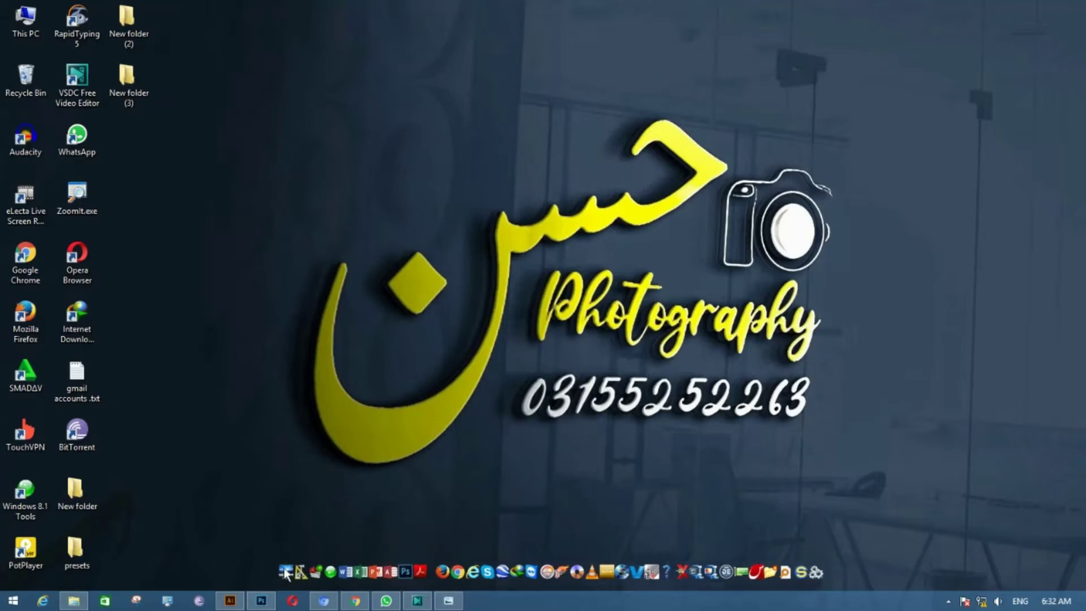
Step: Open the portrait in Camera Raw and set contrast +42, highlights +26, shadows +37, whites −40, blacks +30, and raise clarity
left_click(260, 604)
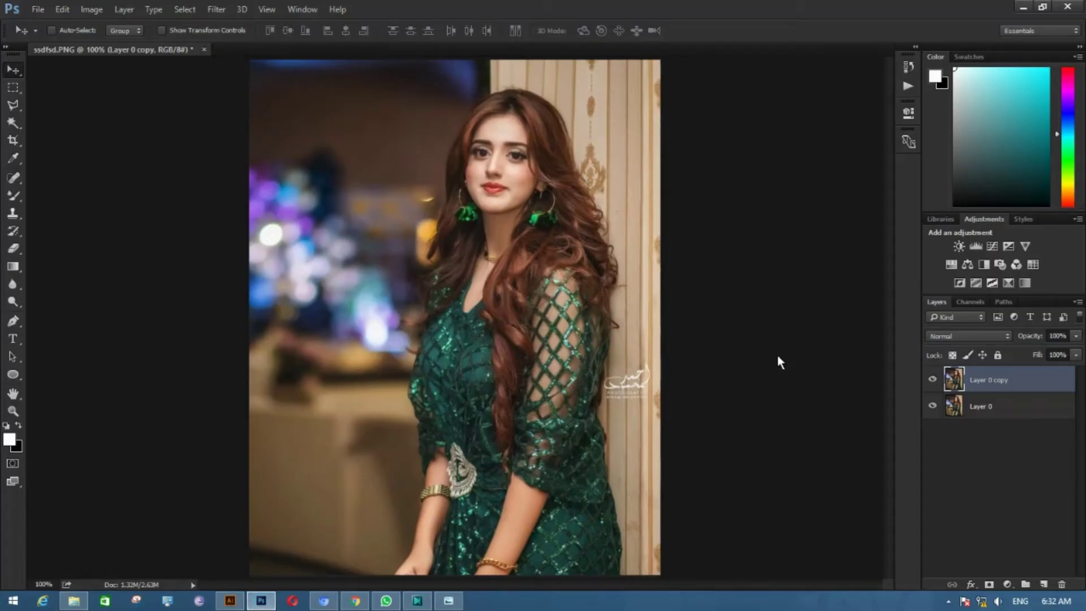
left_click(216, 10)
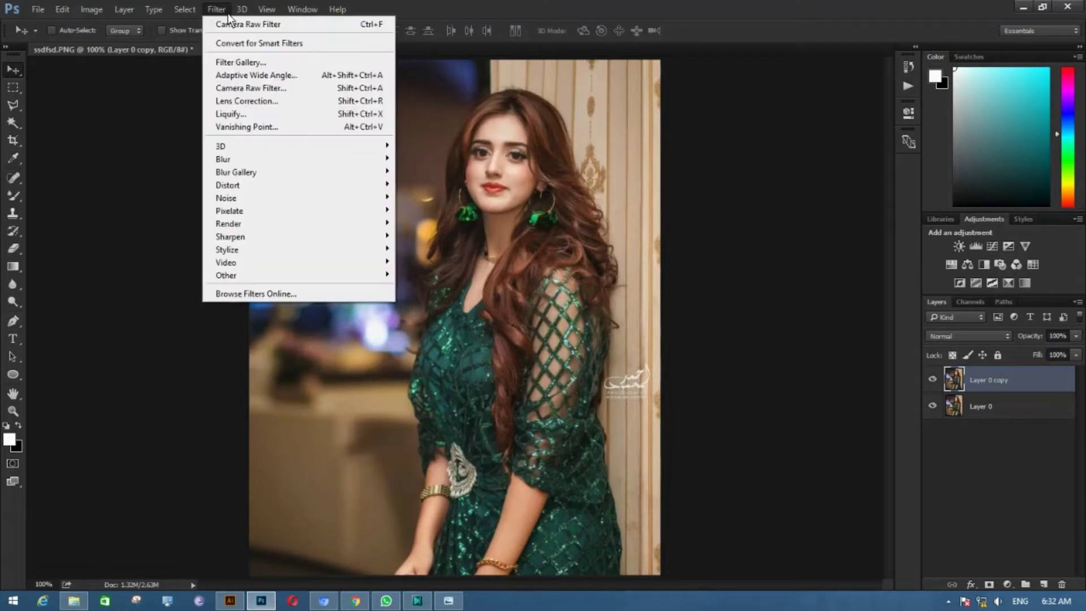
left_click(306, 87)
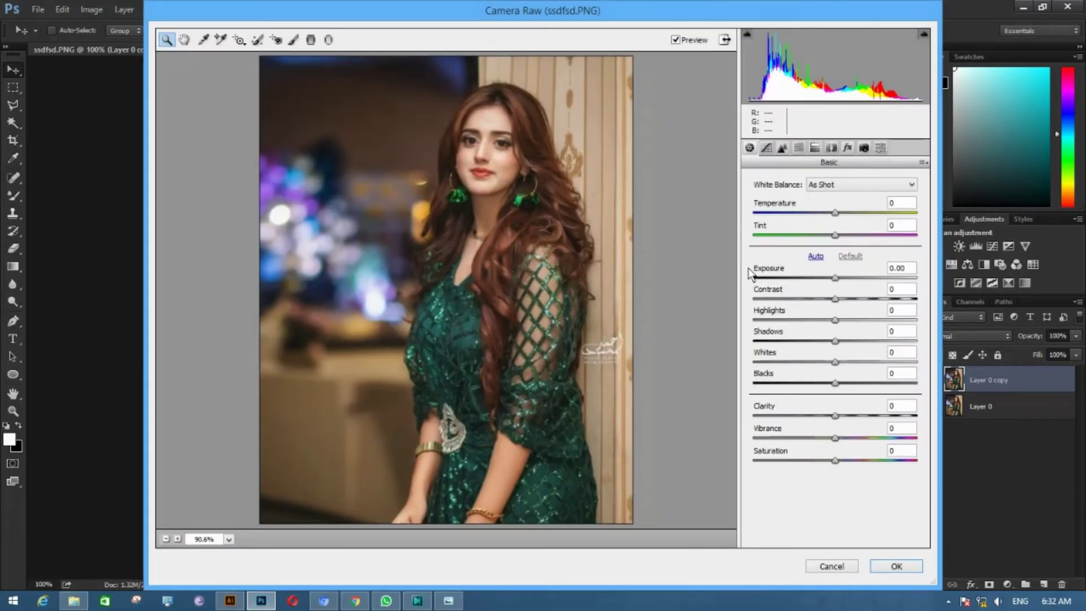
mouse_move(835, 298)
left_mouse_down()
mouse_move(871, 302)
mouse_move(862, 320)
mouse_move(811, 342)
mouse_move(865, 342)
mouse_move(865, 365)
mouse_move(803, 360)
left_mouse_up()
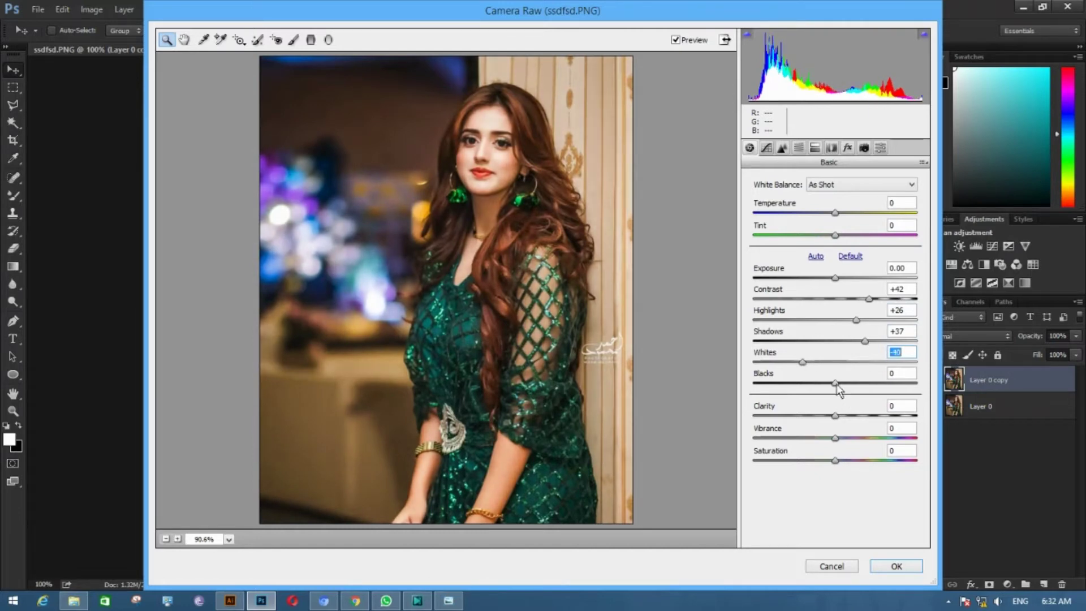
mouse_move(835, 383)
left_mouse_down()
mouse_move(876, 384)
mouse_move(859, 417)
left_mouse_up()
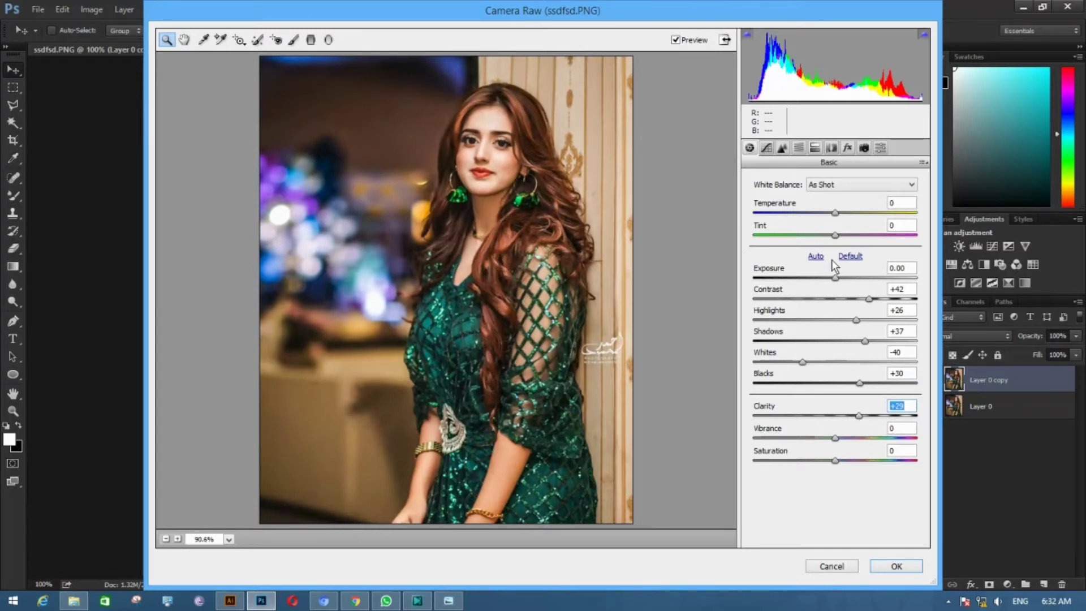
Step: Set the parametric curve to highlights −18, lights −5, darks +5, shadows +12, and add light sharpening
left_click(766, 147)
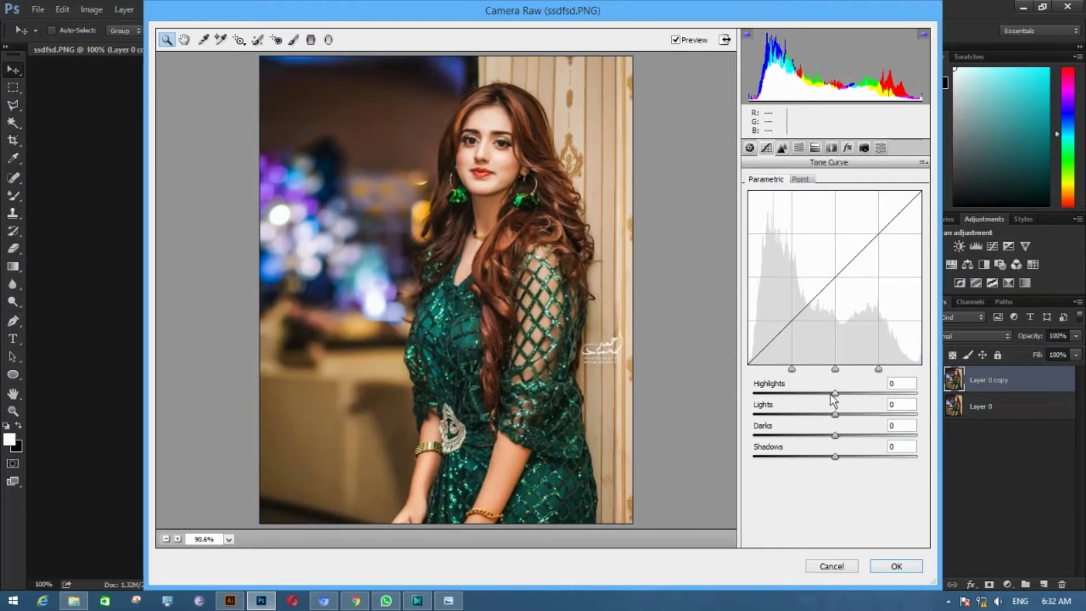
mouse_move(835, 392)
left_mouse_down()
mouse_move(820, 399)
mouse_move(841, 414)
mouse_move(830, 413)
mouse_move(849, 454)
mouse_move(832, 454)
mouse_move(844, 454)
left_mouse_up()
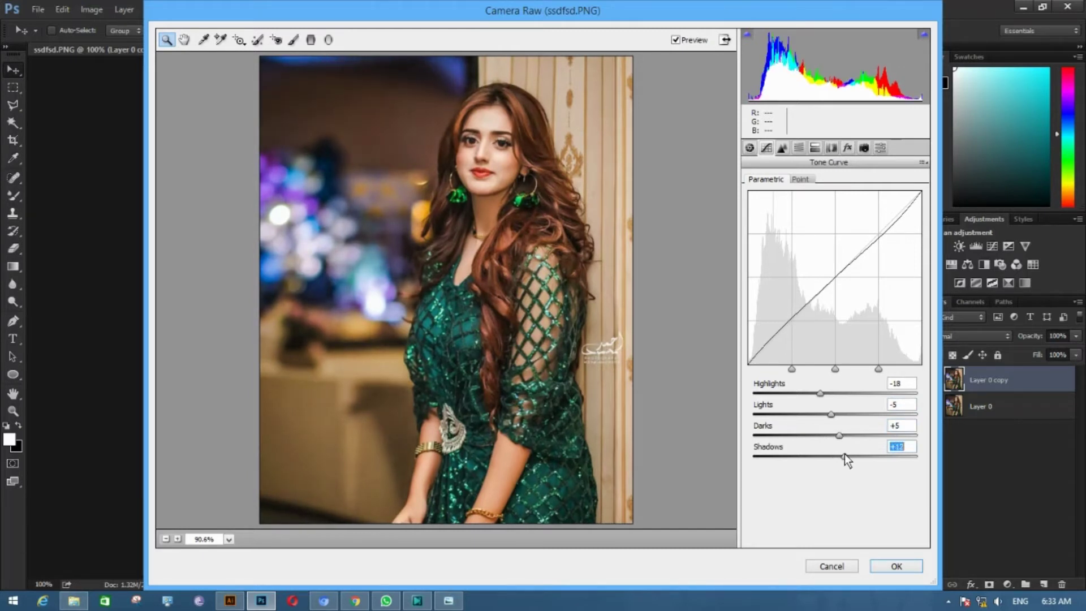
left_click(782, 146)
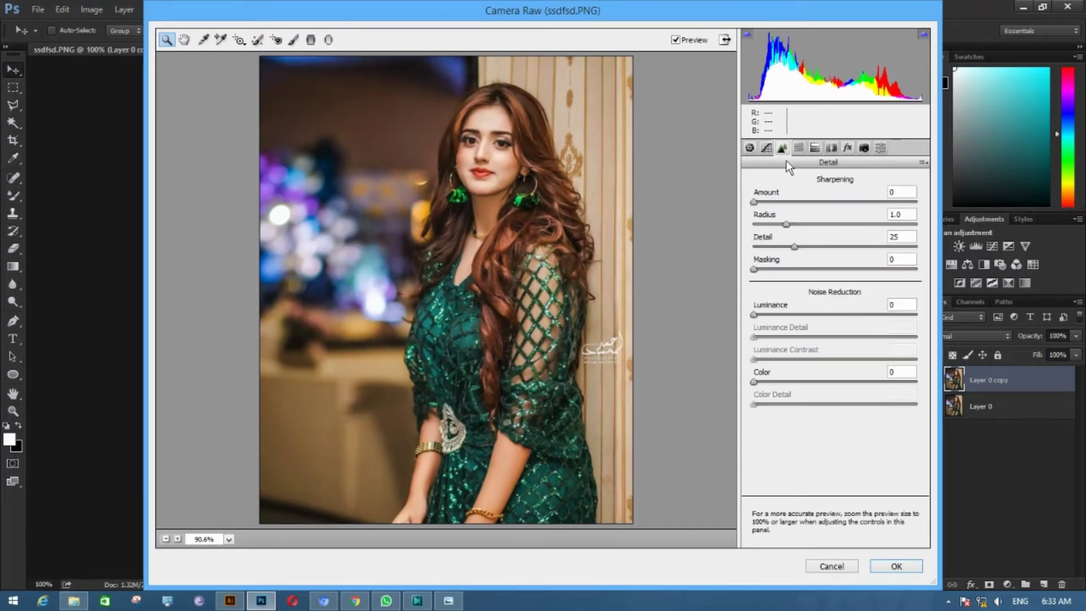
left_click_drag(753, 201, 765, 202)
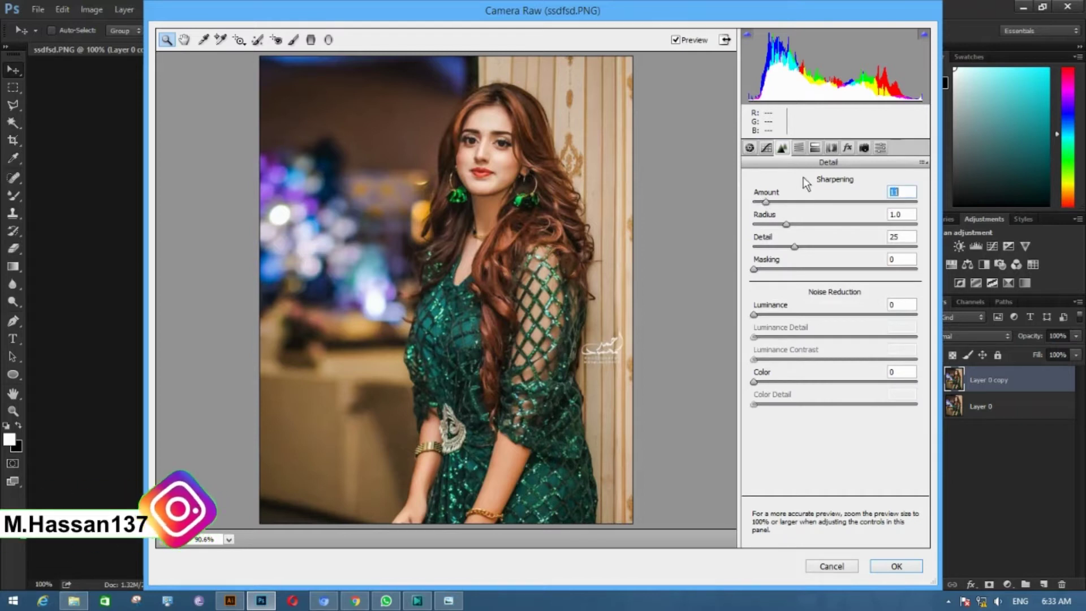
left_click(797, 148)
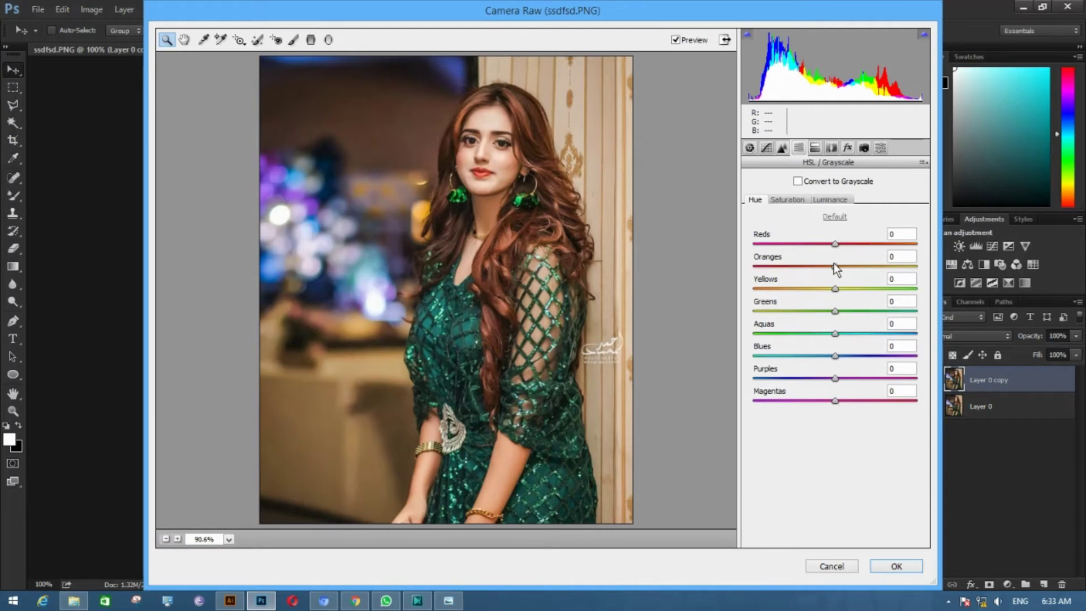
Step: Brighten oranges to +23 luminance, desaturate oranges and greens, and boost blue saturation
left_click(832, 201)
left_click_drag(834, 265, 854, 267)
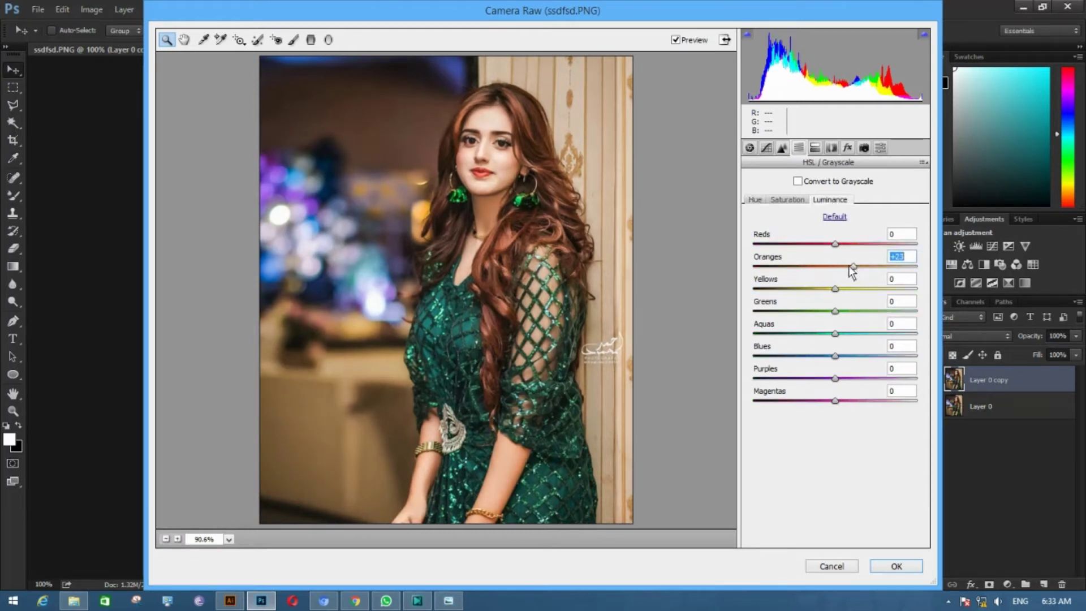
left_click(800, 202)
left_click_drag(834, 266, 820, 266)
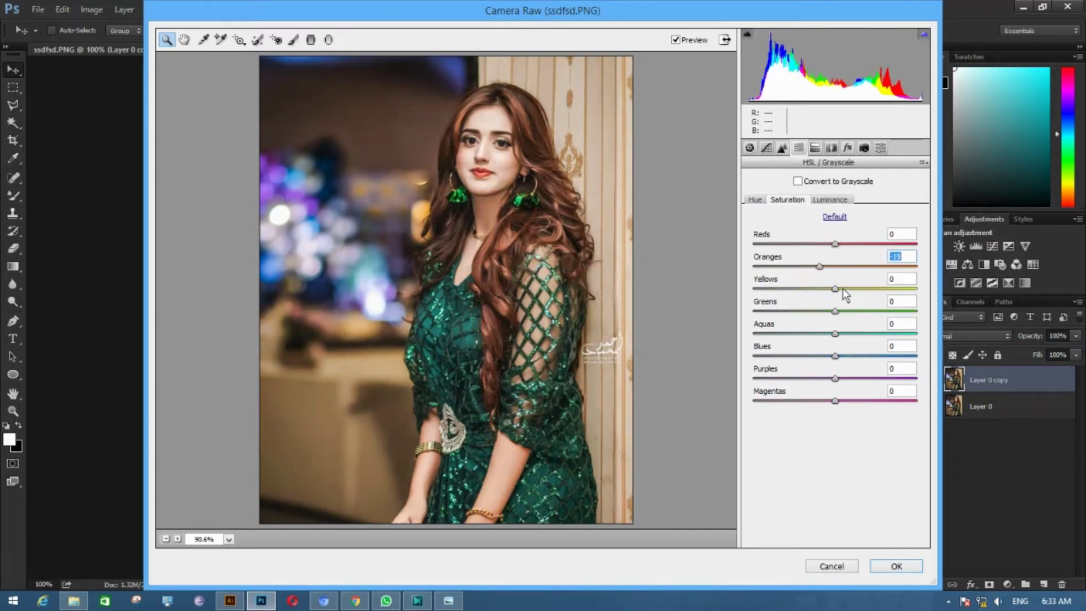
mouse_move(834, 310)
left_mouse_down()
mouse_move(934, 318)
mouse_move(778, 320)
mouse_move(926, 344)
left_mouse_up()
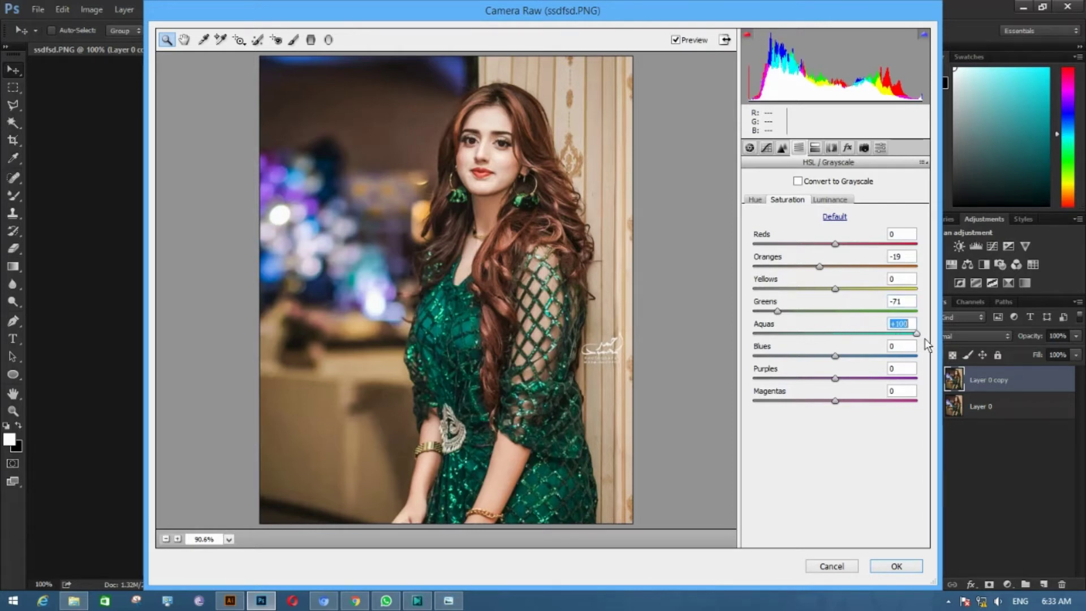
mouse_move(836, 355)
left_mouse_down()
mouse_move(921, 355)
mouse_move(768, 339)
mouse_move(854, 342)
left_mouse_up()
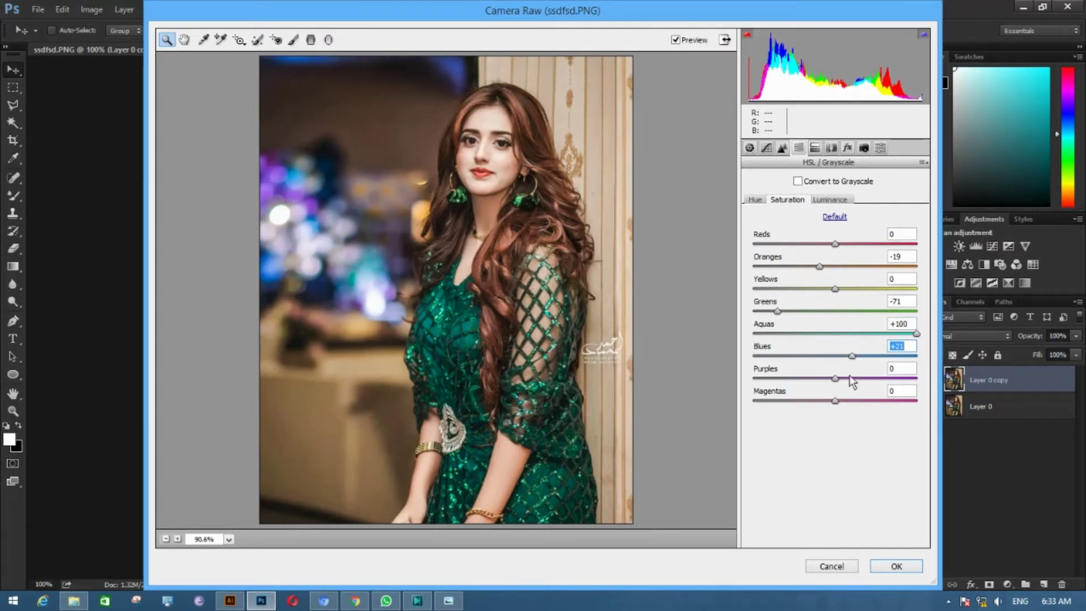
Step: Set luminance to aquas +90, blues +22, yellows −21 and greens +42
left_click(830, 200)
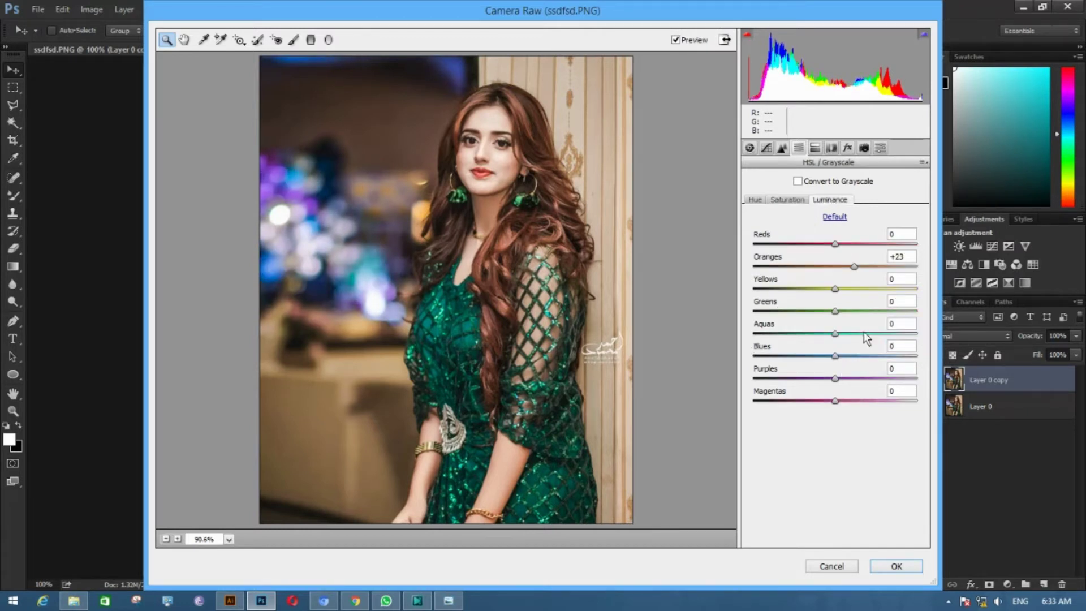
mouse_move(834, 334)
left_mouse_down()
mouse_move(908, 333)
mouse_move(730, 334)
mouse_move(912, 352)
left_mouse_up()
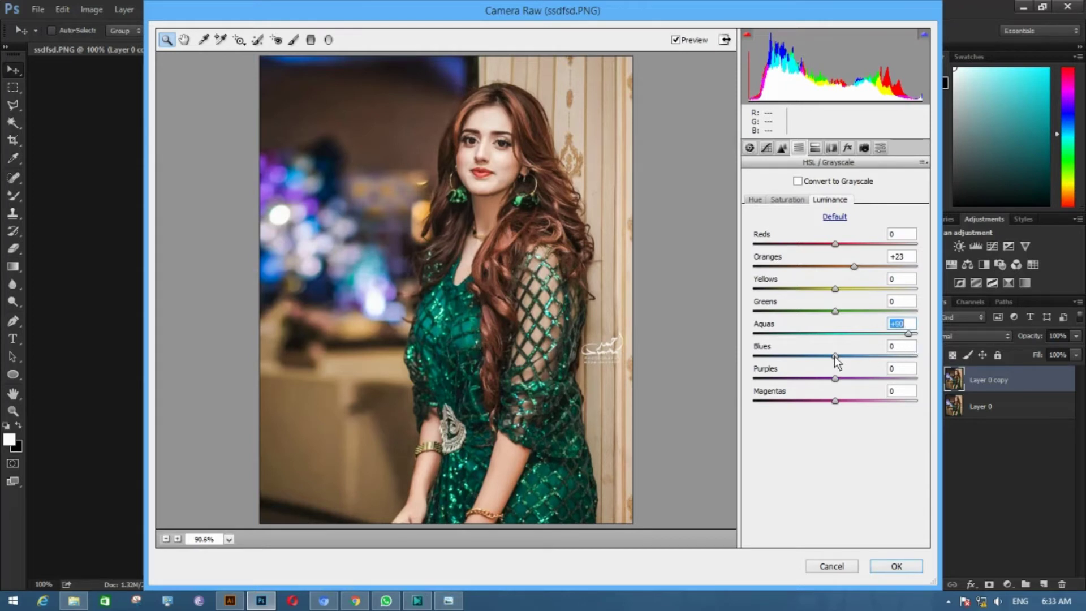
mouse_move(835, 356)
left_mouse_down()
mouse_move(901, 356)
mouse_move(855, 373)
left_mouse_up()
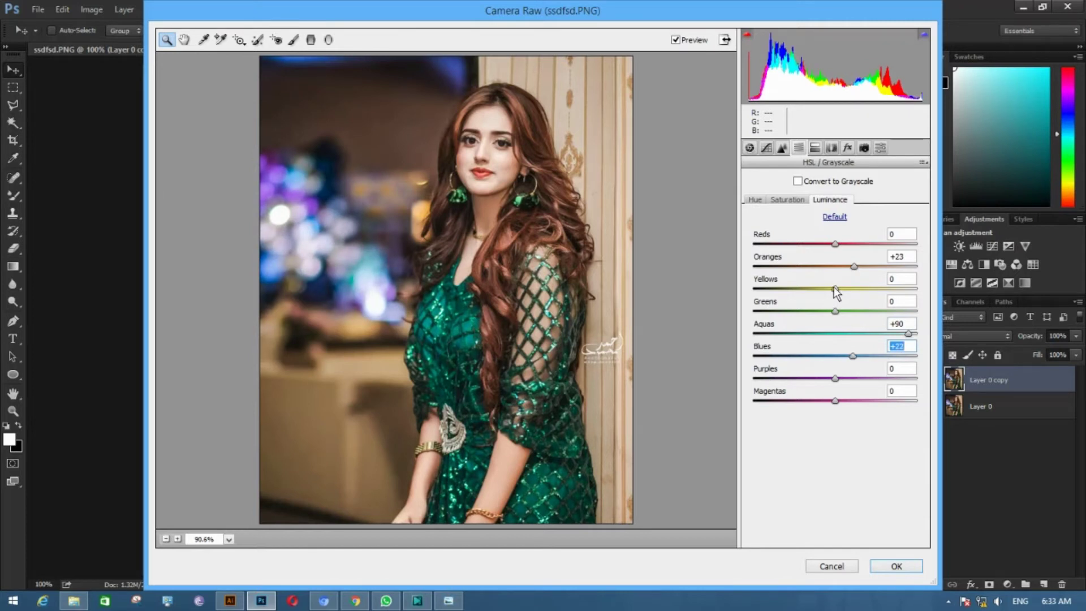
left_click_drag(836, 291, 782, 288)
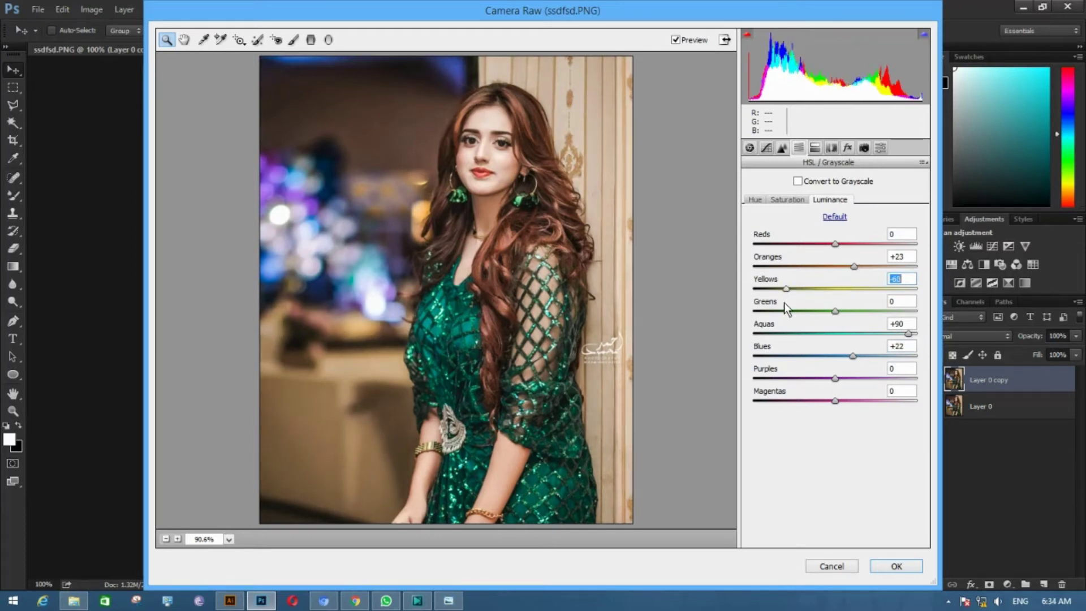
left_click_drag(784, 302, 817, 301)
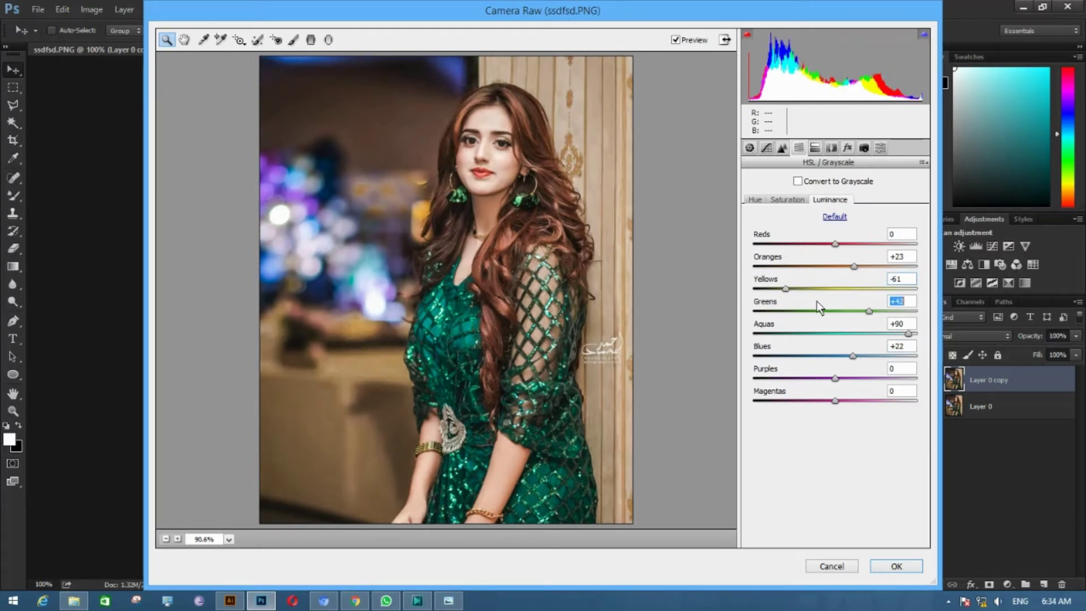
left_click(817, 289)
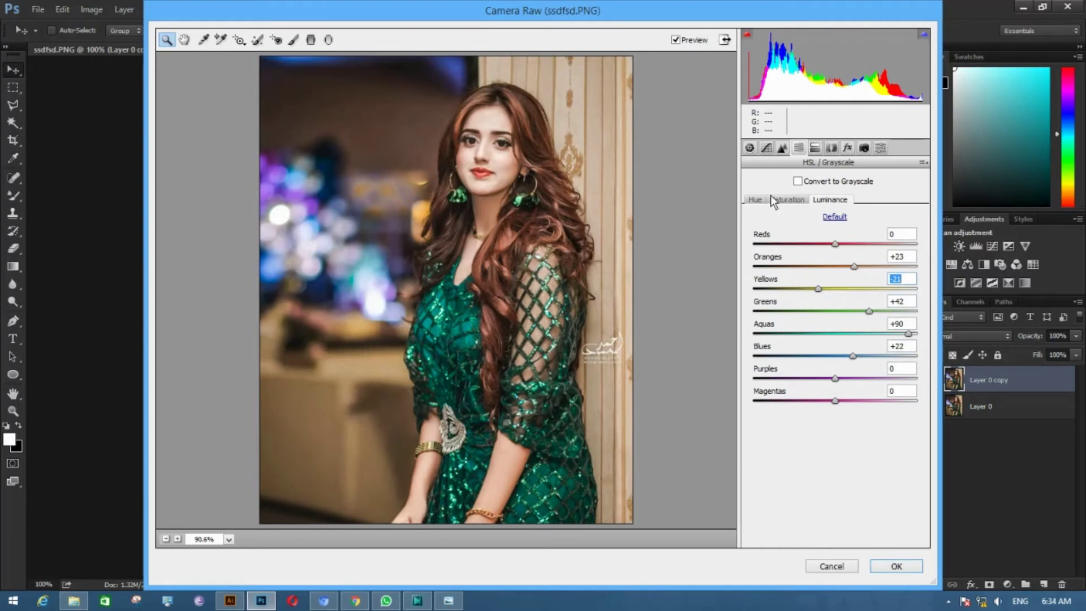
left_click(755, 200)
Step: Shift hues to blues −52, aquas +70, reds −14 and oranges −12
left_click(835, 355)
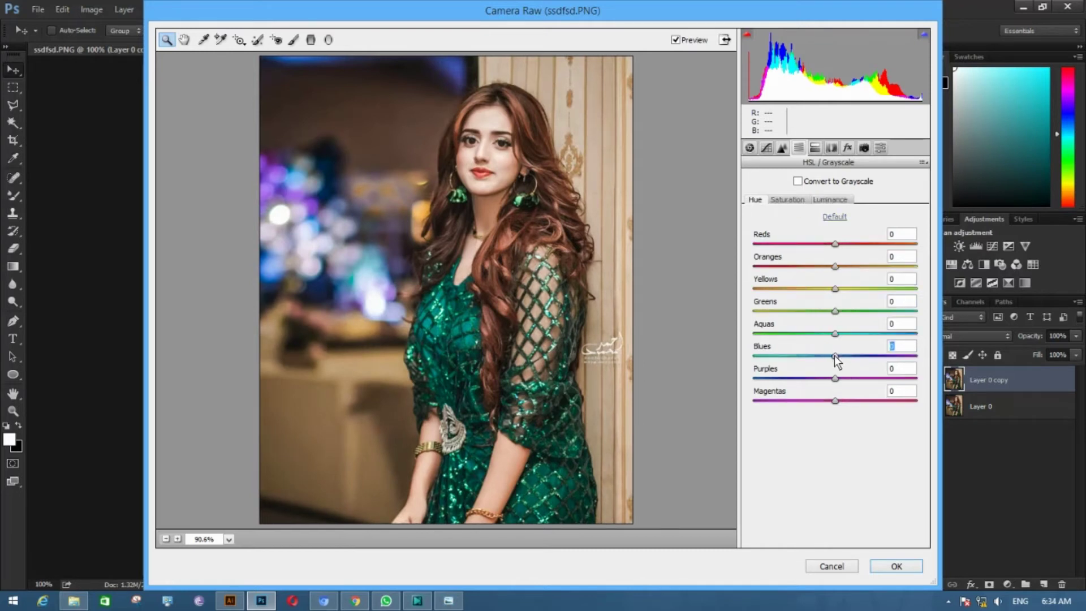
mouse_move(836, 356)
left_mouse_down()
mouse_move(790, 351)
mouse_move(872, 333)
mouse_move(779, 333)
mouse_move(893, 346)
left_mouse_up()
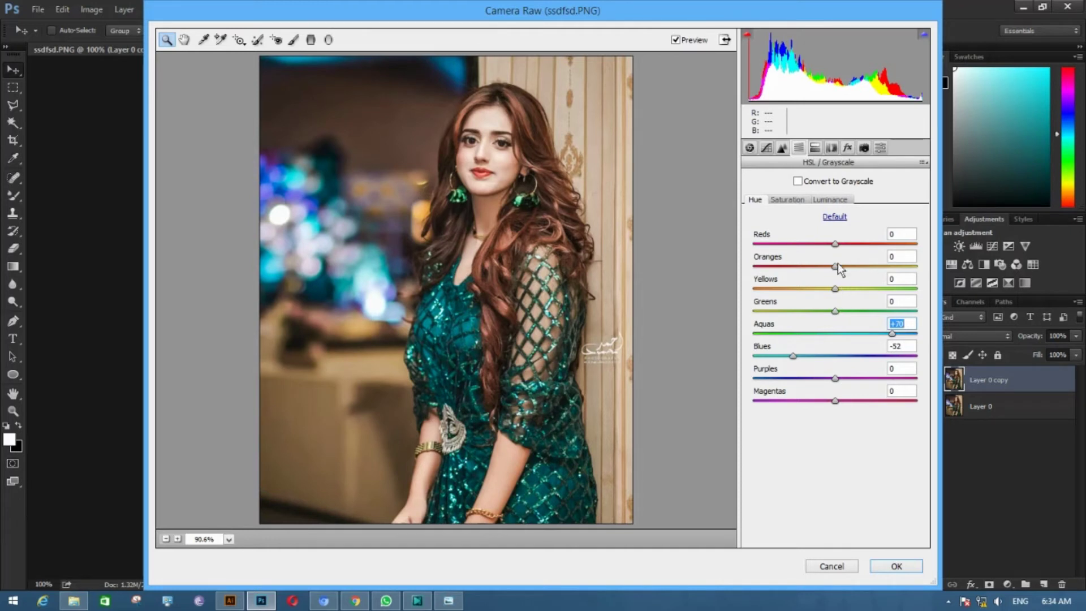
mouse_move(836, 265)
left_mouse_down()
mouse_move(855, 266)
mouse_move(828, 267)
mouse_move(854, 244)
mouse_move(824, 245)
left_mouse_up()
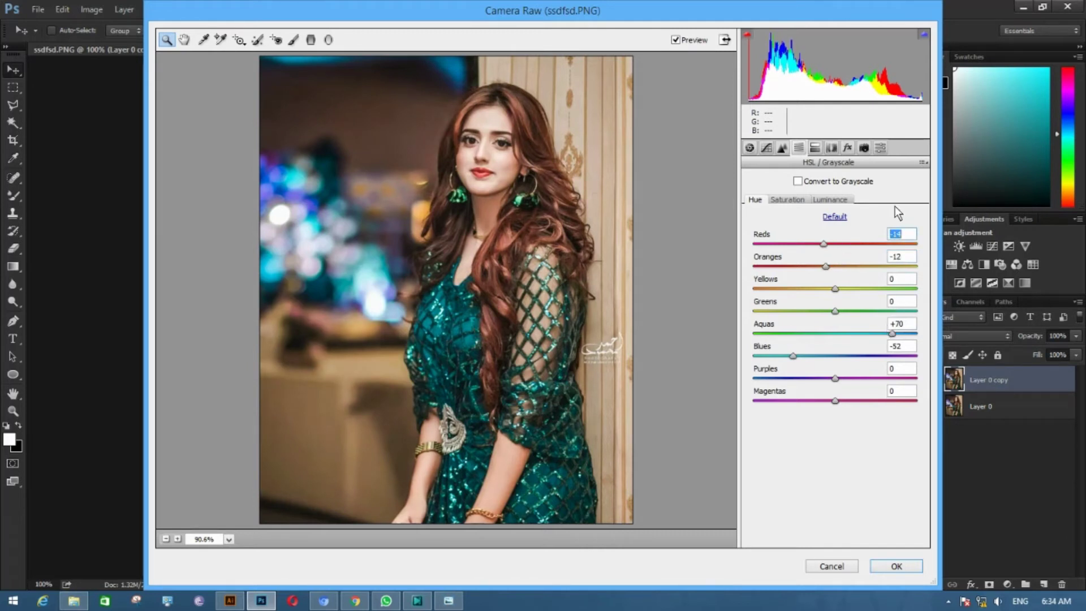
Step: Add a −23 post-crop vignette with adjusted midpoint and roundness
left_click(847, 148)
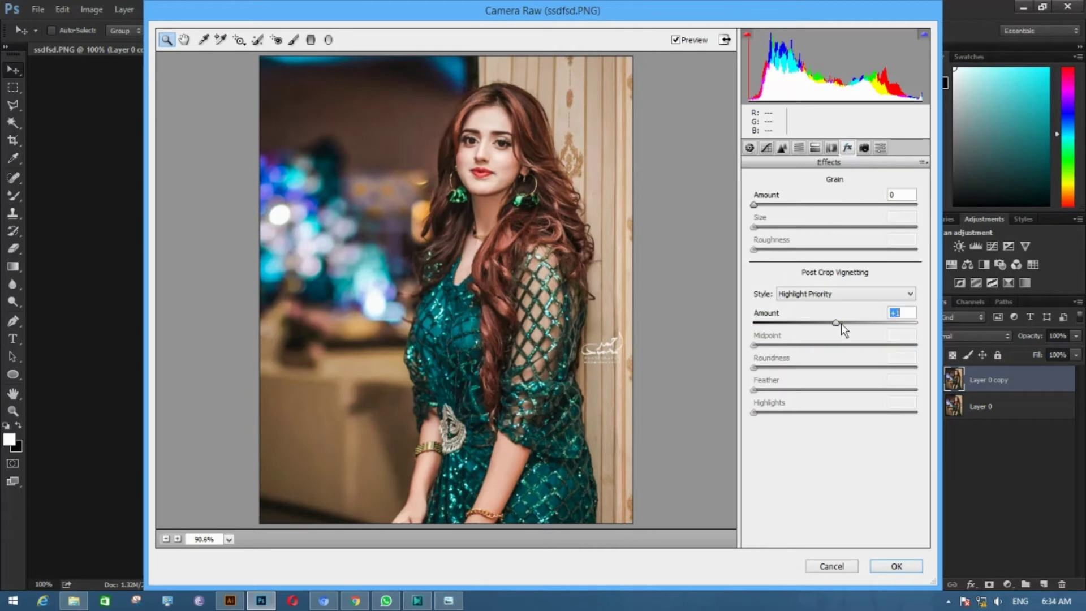
mouse_move(836, 323)
left_mouse_down()
mouse_move(867, 323)
mouse_move(815, 322)
left_mouse_up()
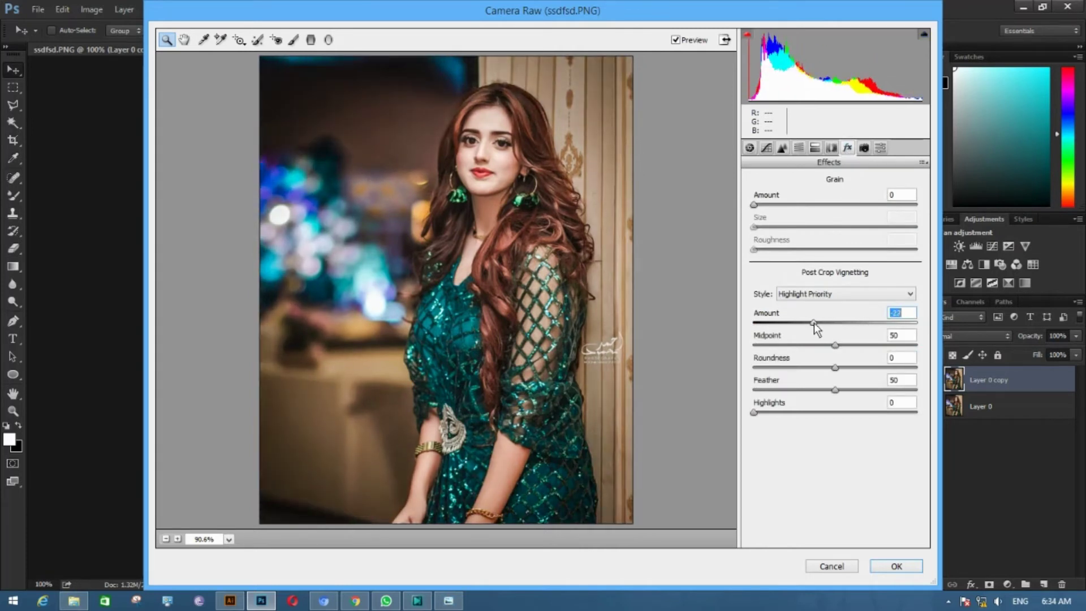
left_click_drag(835, 345, 860, 345)
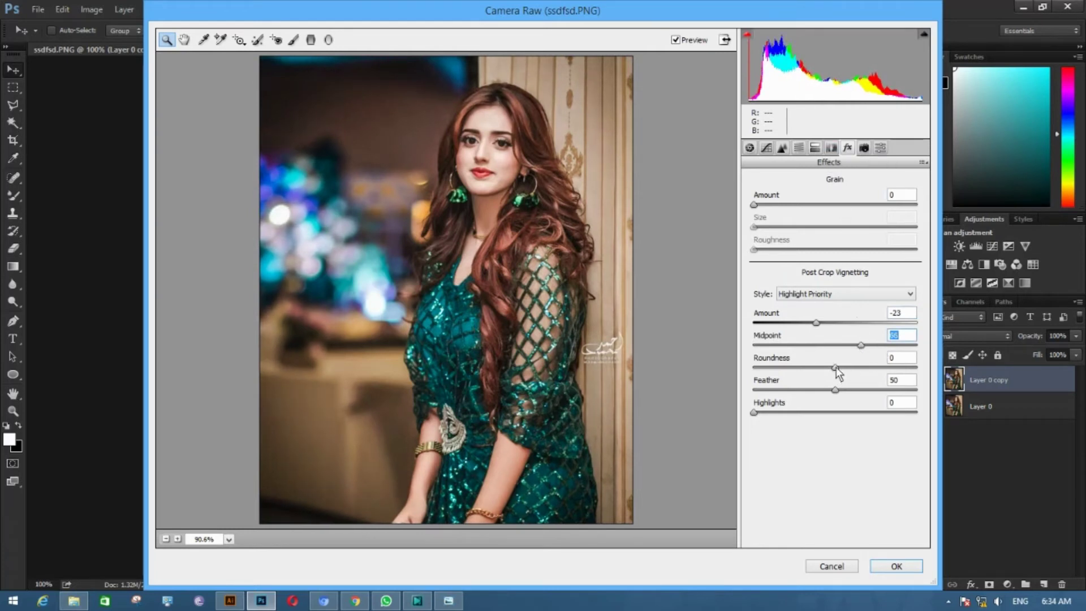
left_click_drag(835, 367, 851, 367)
Step: Raise vibrance to +33 and saturation to +25, then apply the Camera Raw edits
left_click(800, 146)
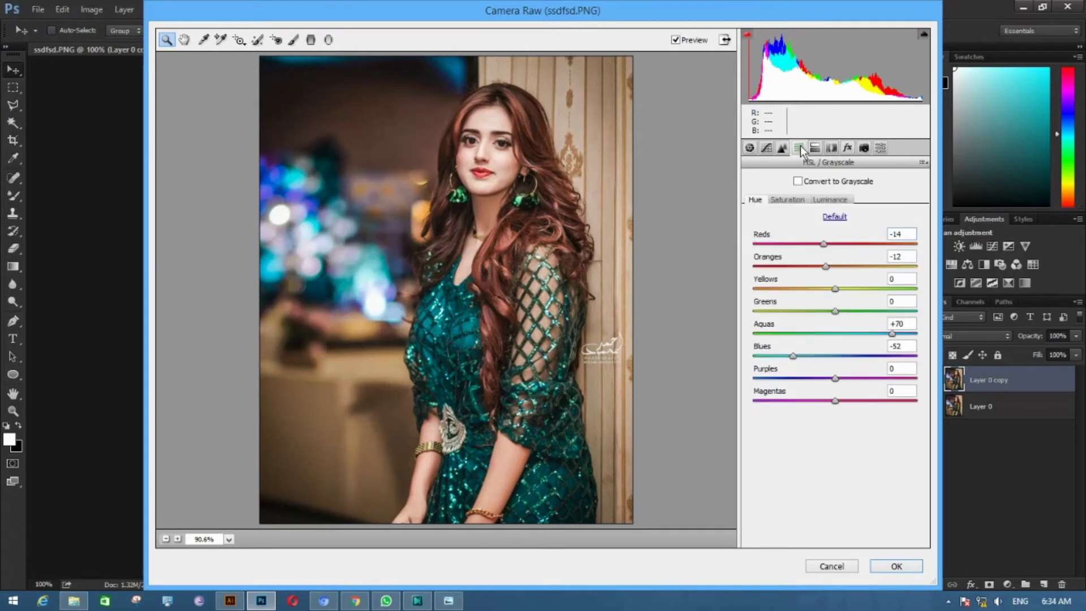
left_click(783, 148)
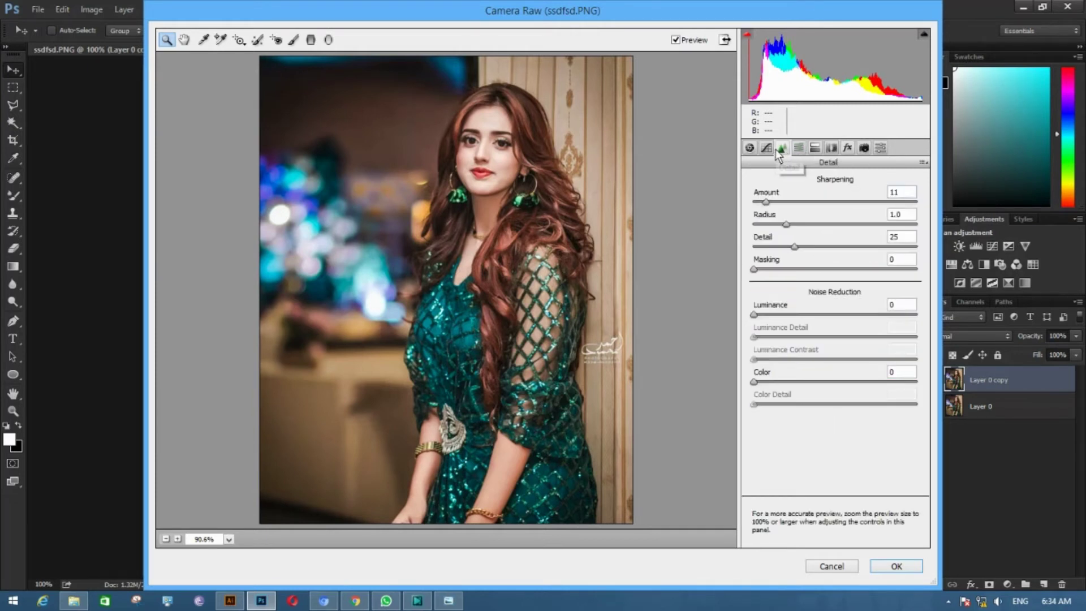
left_click(760, 149)
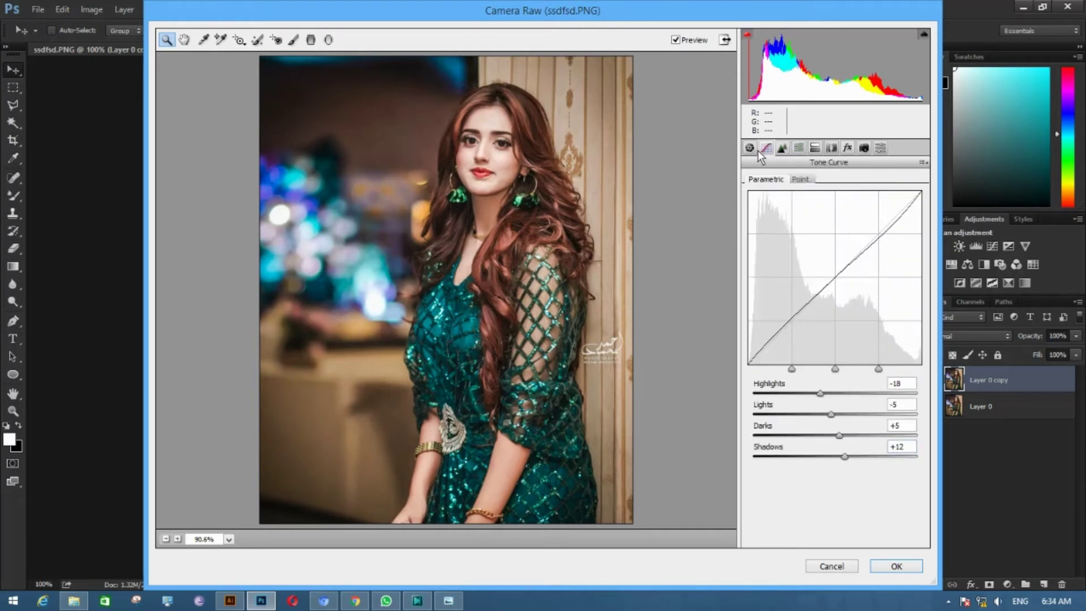
left_click(750, 148)
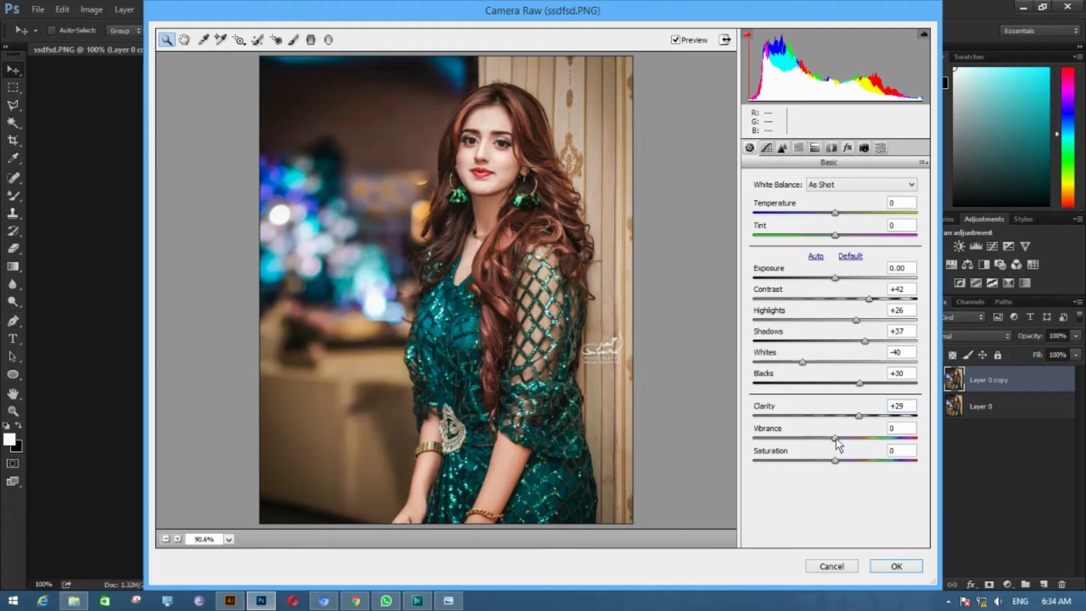
mouse_move(835, 438)
left_mouse_down()
mouse_move(861, 437)
mouse_move(854, 460)
left_mouse_up()
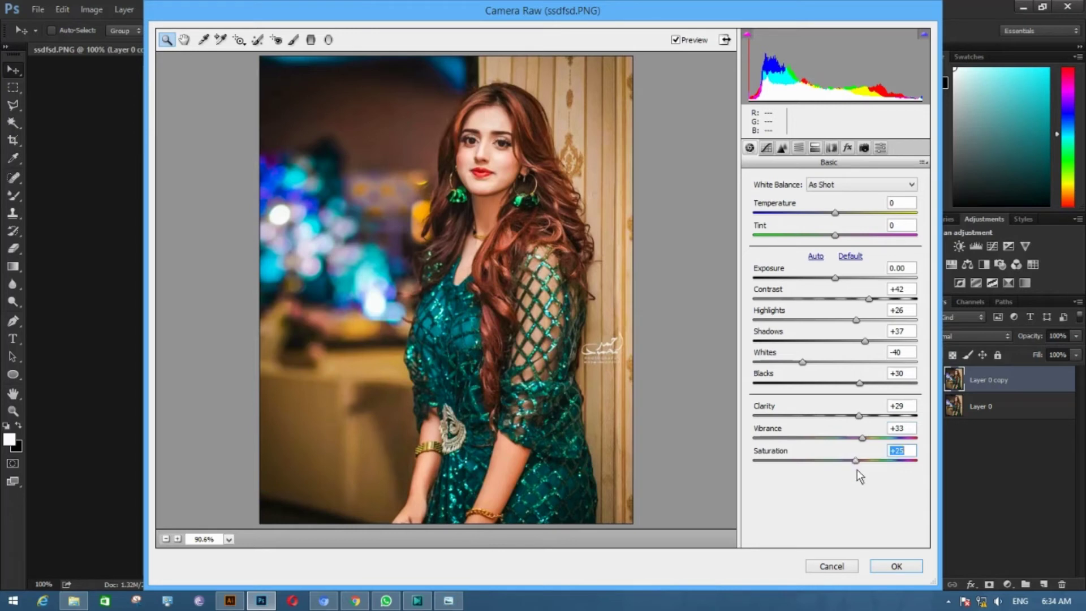
left_click(894, 567)
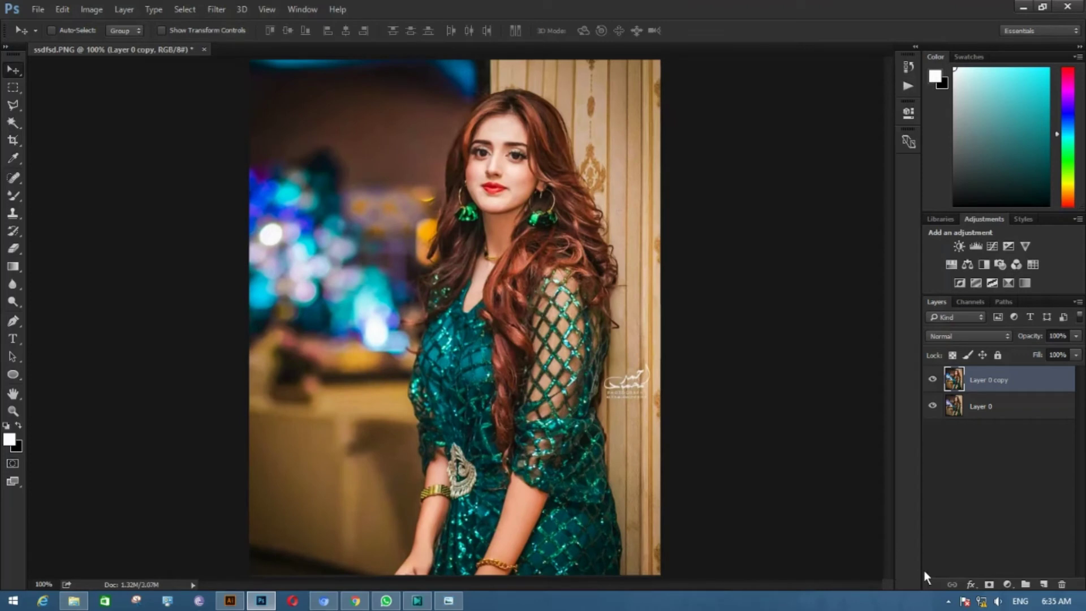
Step: Add a Selective Color layer setting Reds to cyan +10, magenta +5, black +29
left_click(1008, 583)
left_click(996, 573)
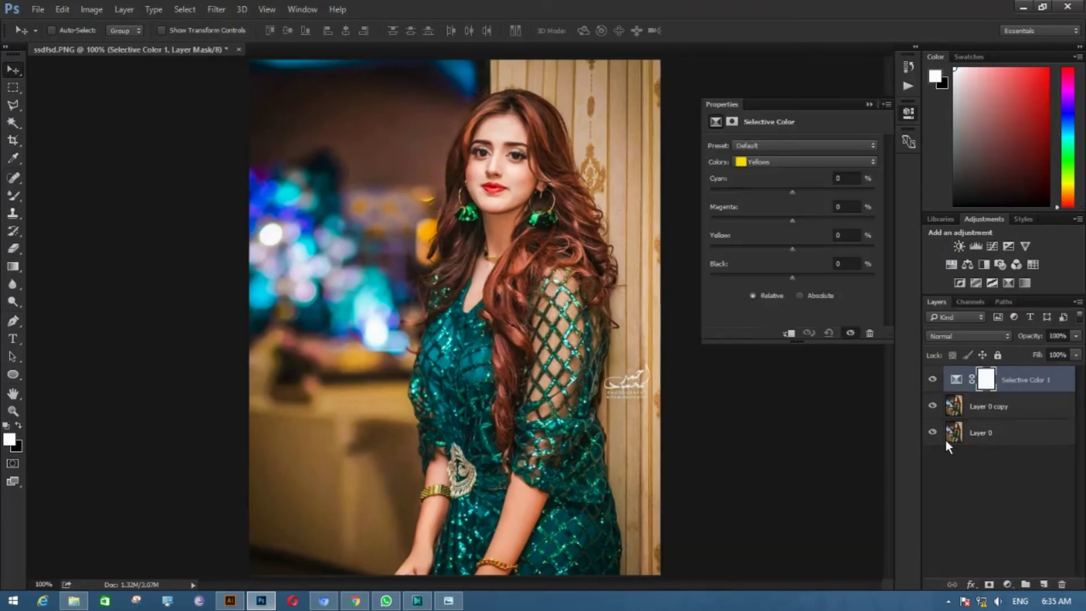
left_click(792, 162)
left_click(791, 173)
left_click_drag(789, 192, 809, 198)
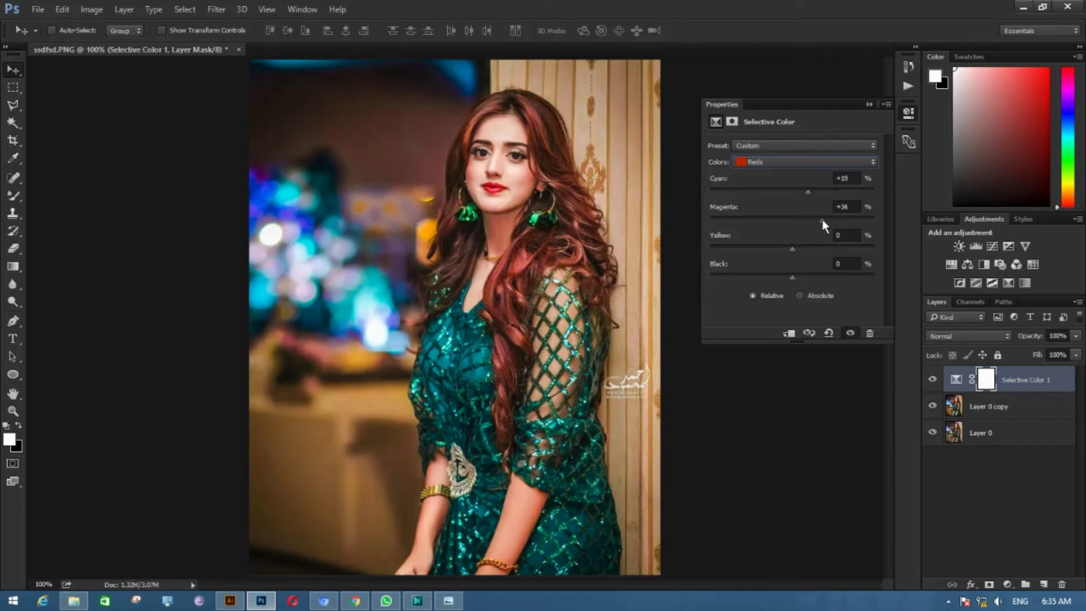
mouse_move(819, 220)
left_mouse_down()
mouse_move(763, 219)
mouse_move(796, 221)
left_mouse_up()
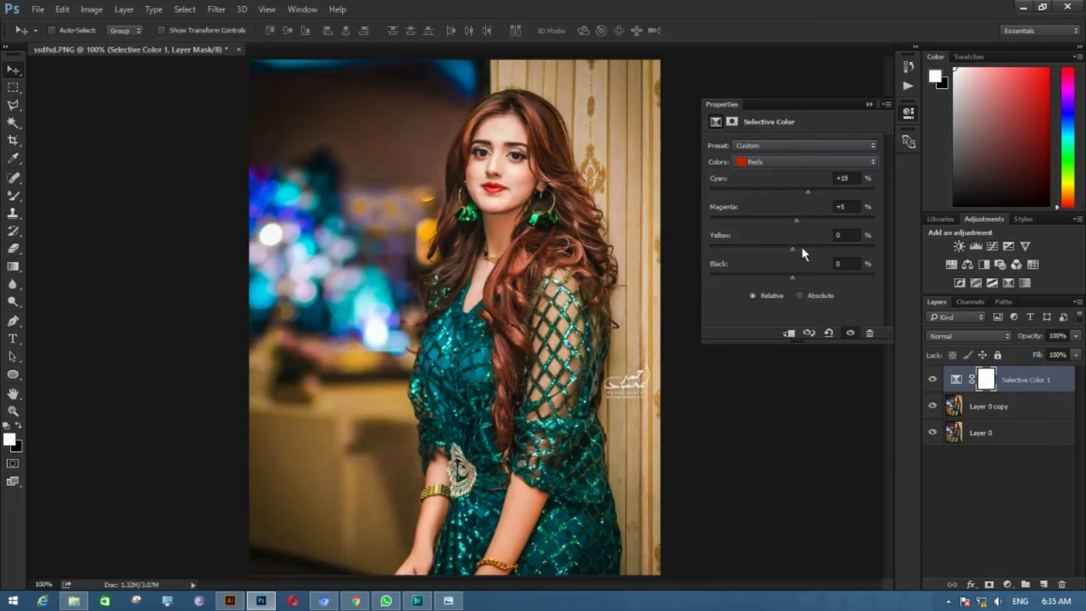
left_click_drag(813, 245, 774, 247)
left_click_drag(774, 246, 793, 246)
double_click(853, 232)
left_click_drag(790, 274, 824, 276)
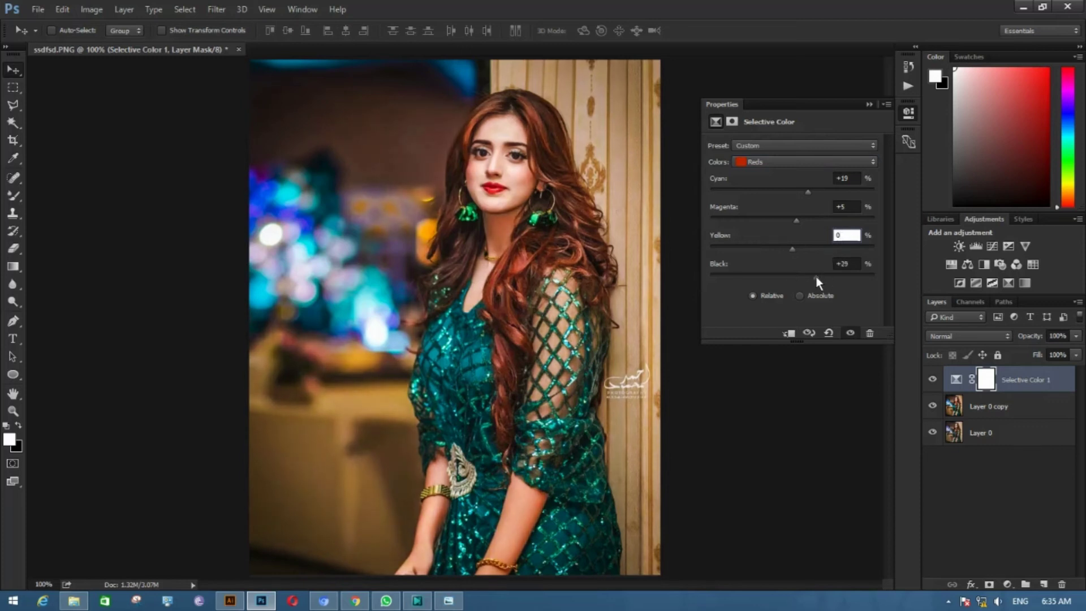
left_click(816, 163)
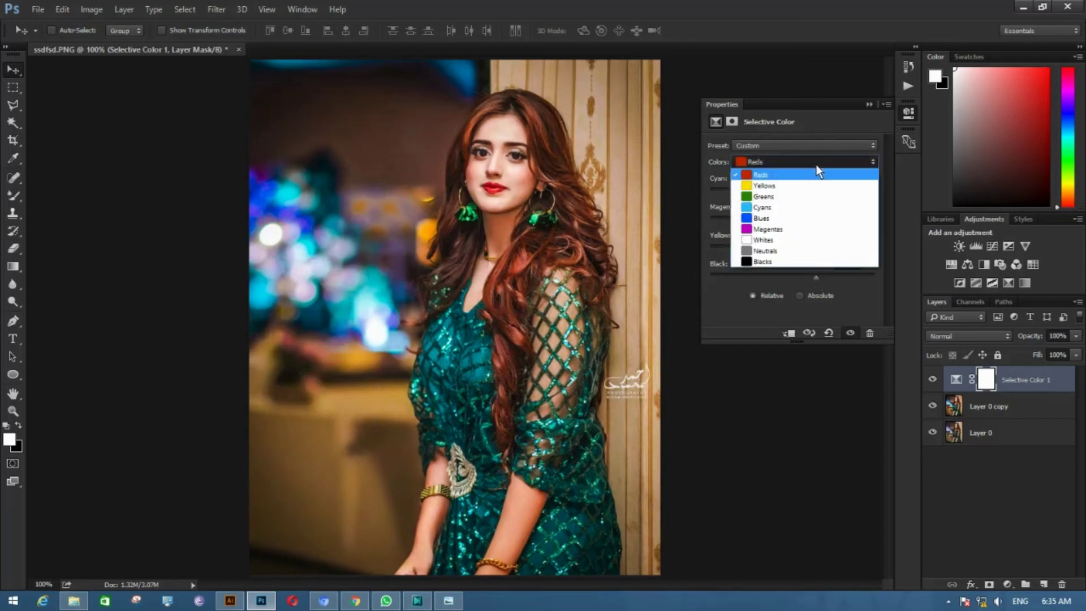
Step: Set Selective Color Cyans to cyan +51 and black +24
left_click(807, 197)
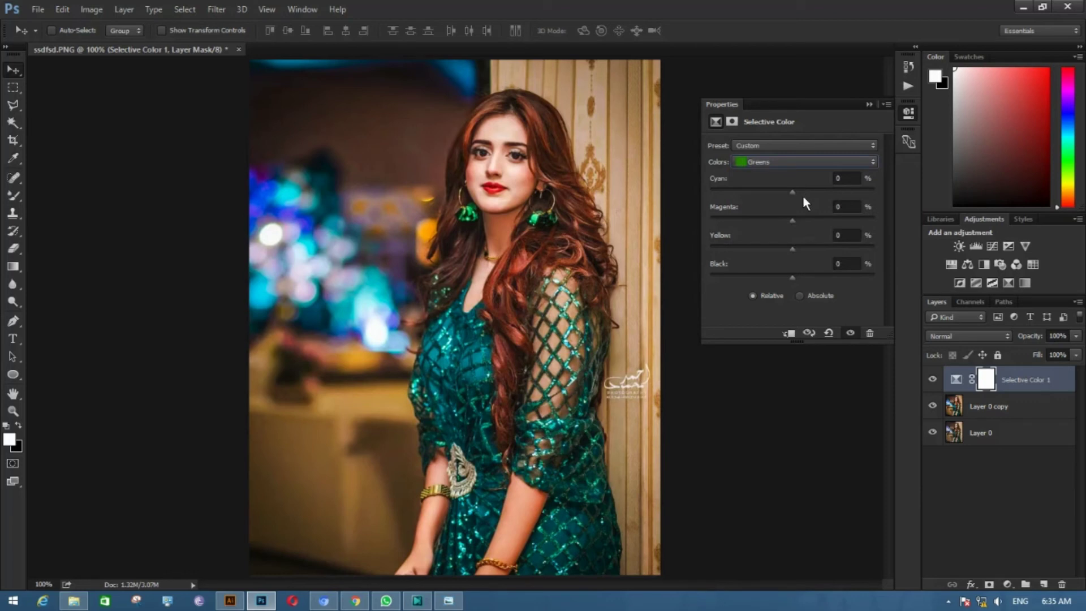
left_click(795, 164)
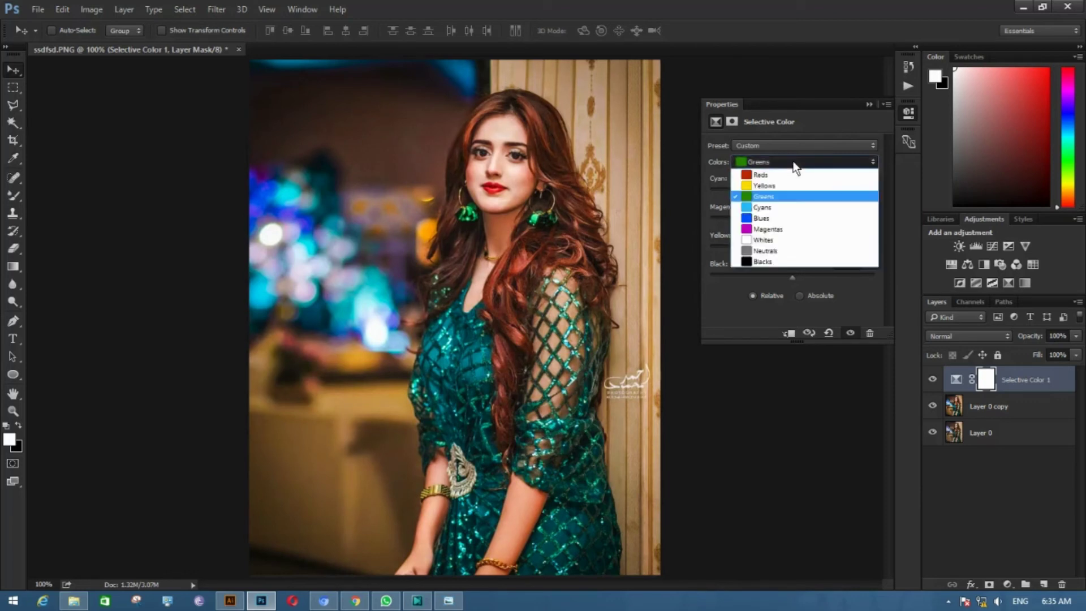
left_click(792, 207)
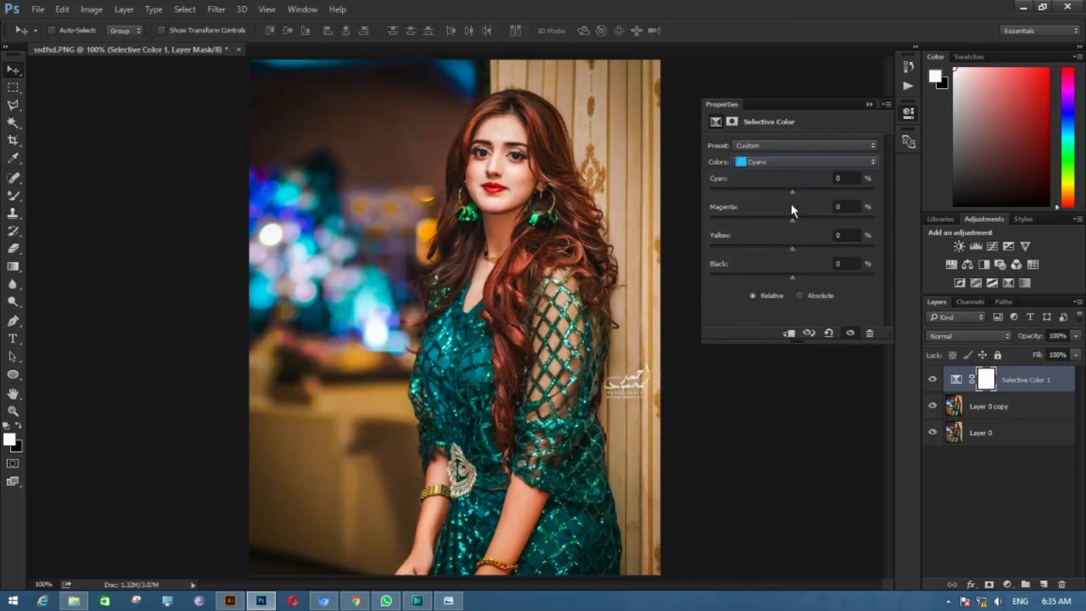
mouse_move(795, 191)
left_mouse_down()
mouse_move(842, 192)
mouse_move(724, 200)
mouse_move(827, 205)
left_mouse_up()
left_click_drag(824, 277, 813, 278)
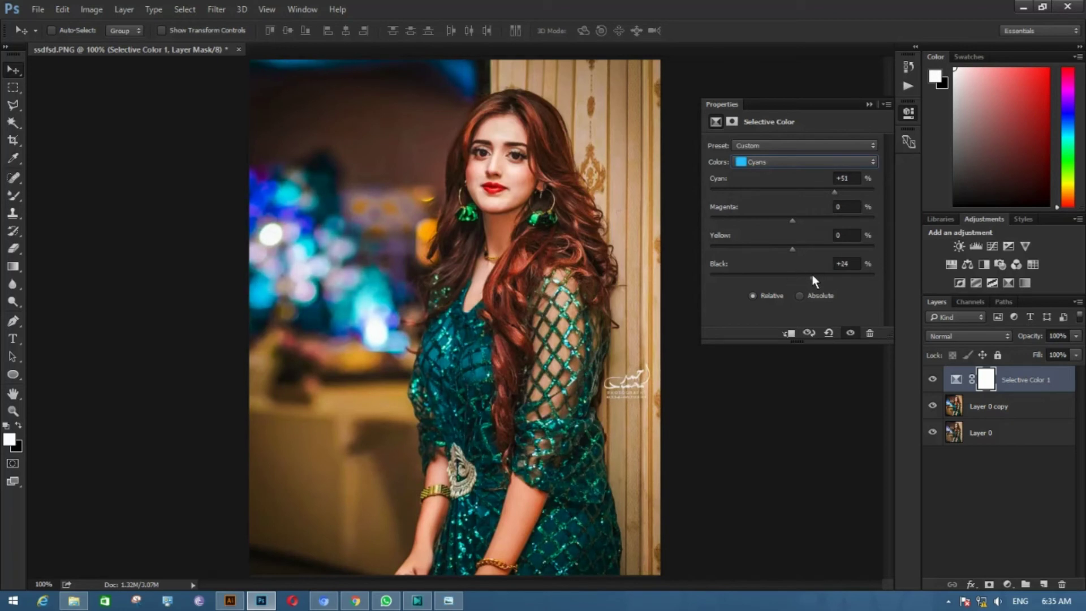
Step: Set Blacks to black +16 and Yellows to cyan +30, magenta +27, then merge into Layer 0 copy
left_click(787, 168)
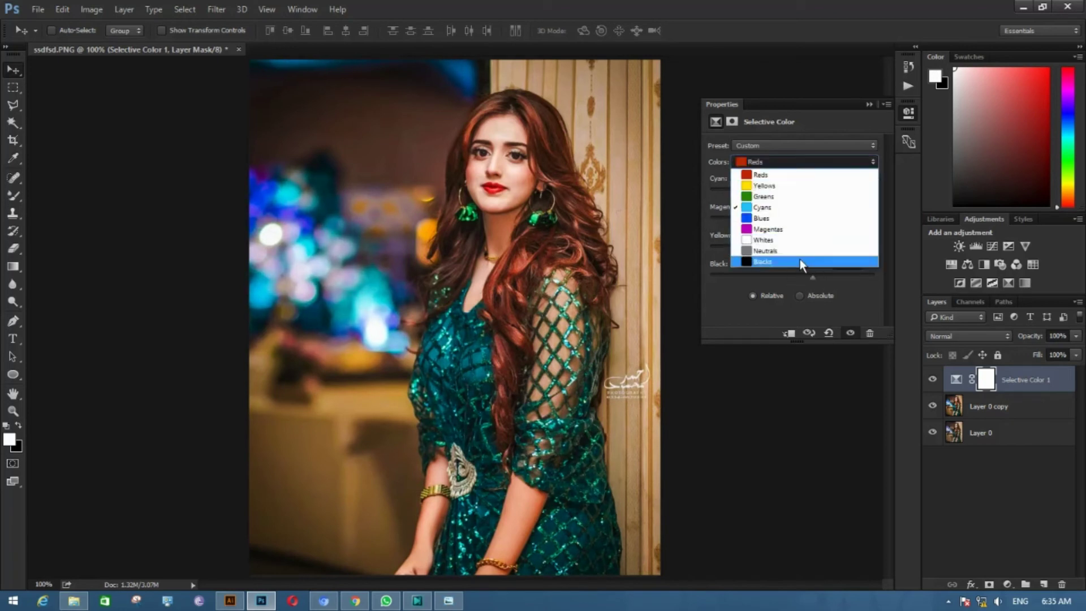
left_click(800, 259)
mouse_move(794, 277)
left_mouse_down()
mouse_move(805, 276)
mouse_move(792, 277)
left_mouse_up()
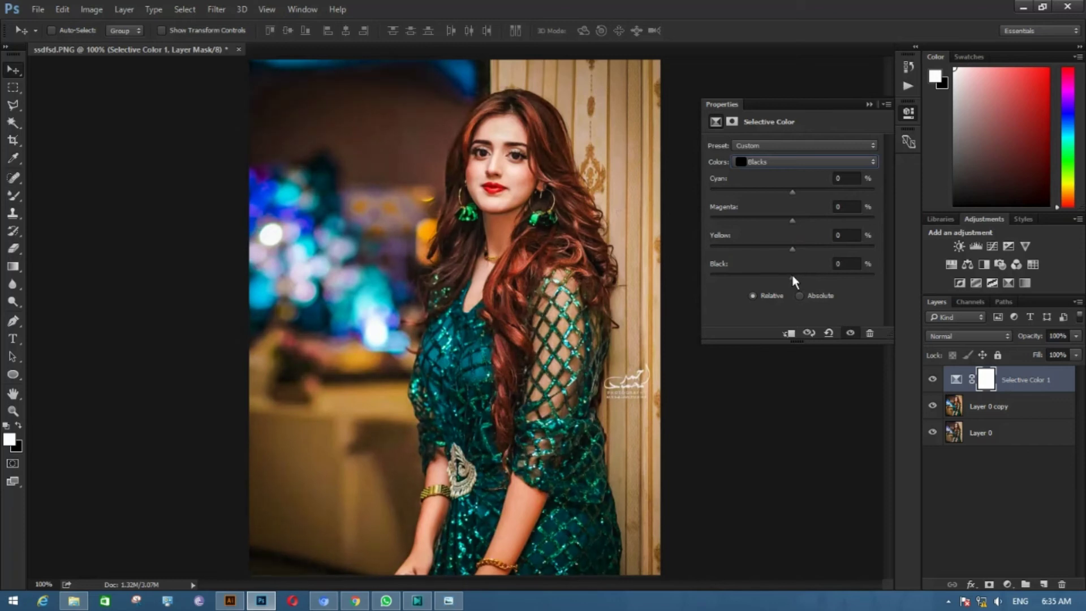
left_click(791, 164)
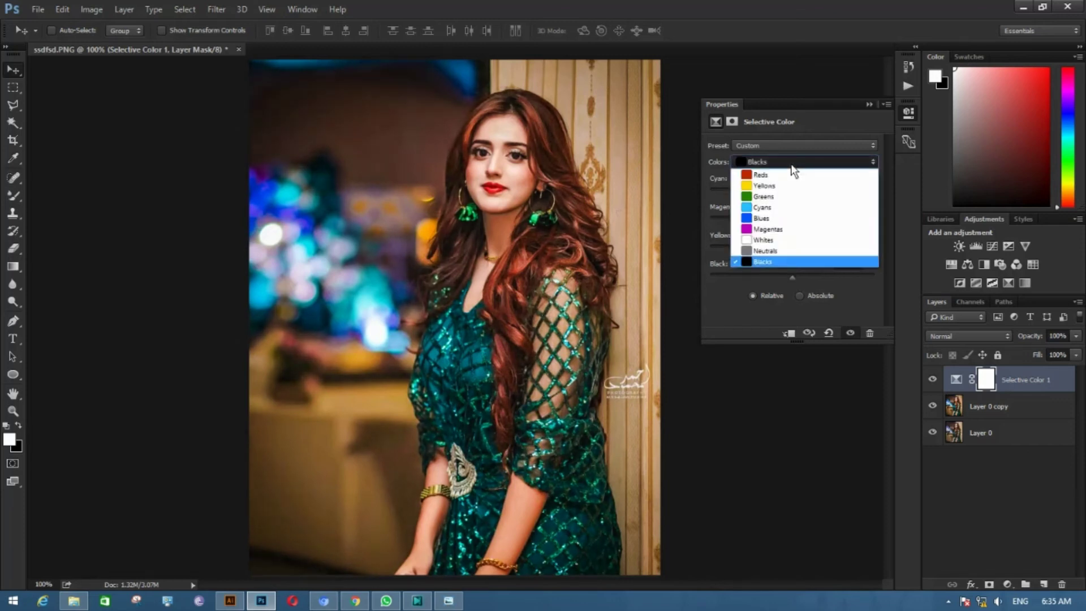
left_click(791, 185)
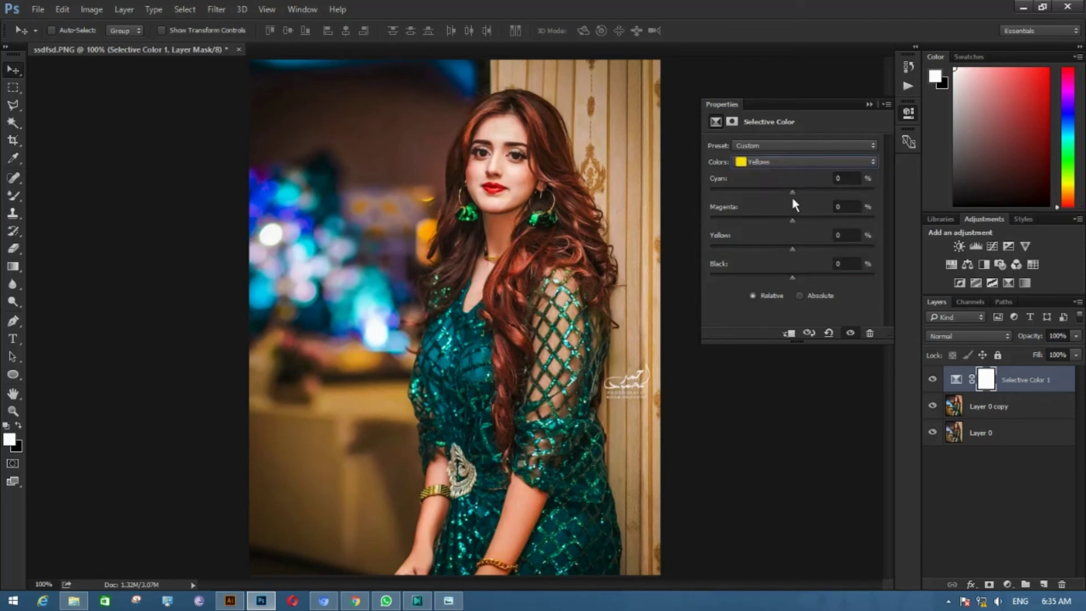
mouse_move(792, 194)
left_mouse_down()
mouse_move(812, 197)
mouse_move(807, 209)
left_mouse_up()
left_click_drag(792, 220, 821, 220)
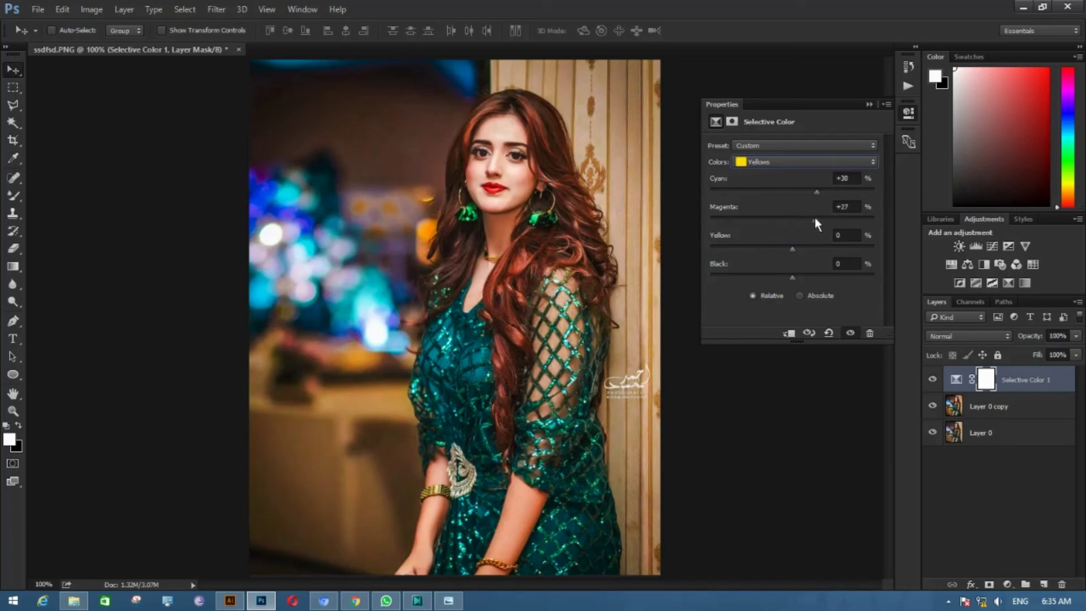
left_click(869, 105)
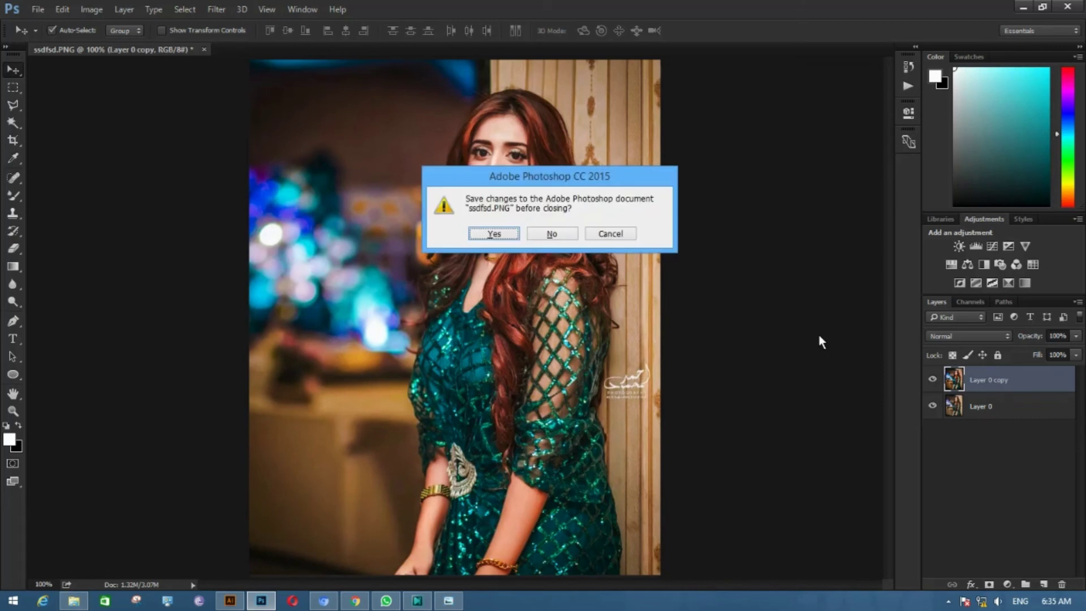
left_click(618, 239)
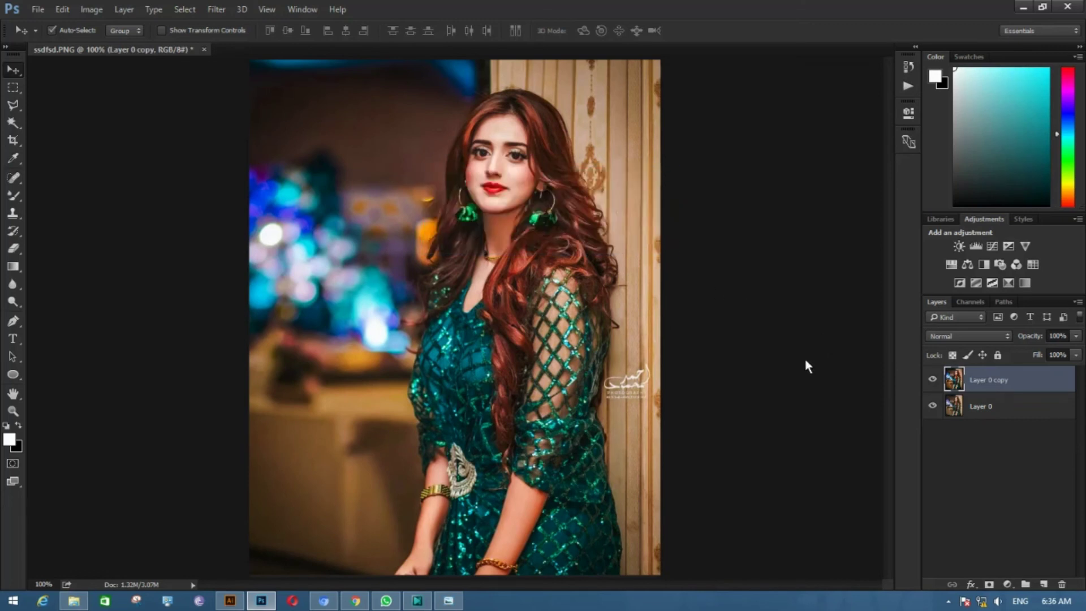
Step: Set Levels input values to 0, 1.09 and 240
key("ctrl+l")
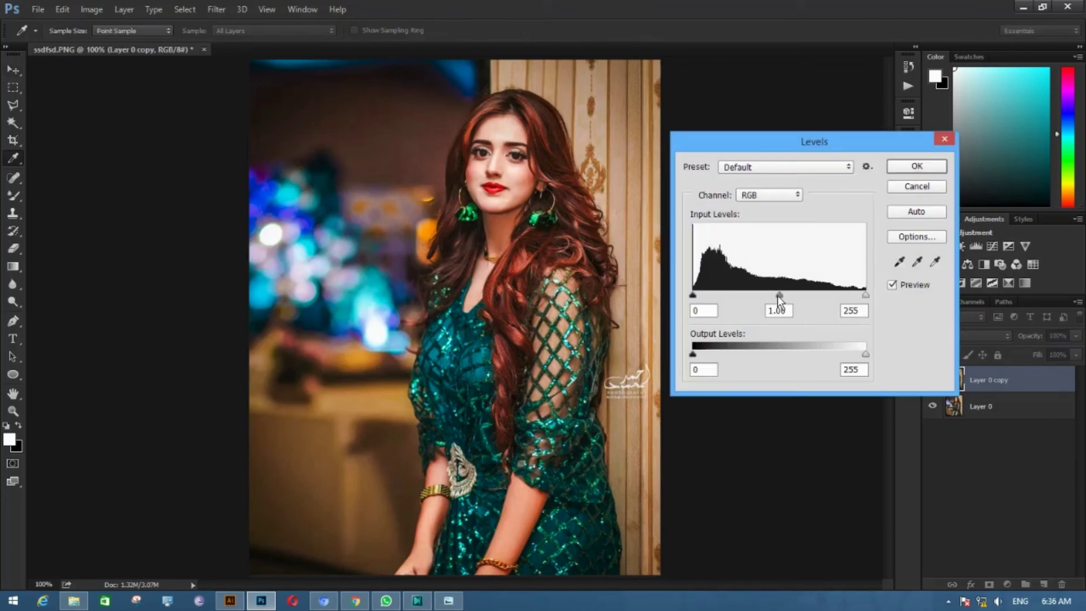
mouse_move(864, 294)
left_mouse_down()
mouse_move(845, 293)
mouse_move(856, 294)
left_mouse_up()
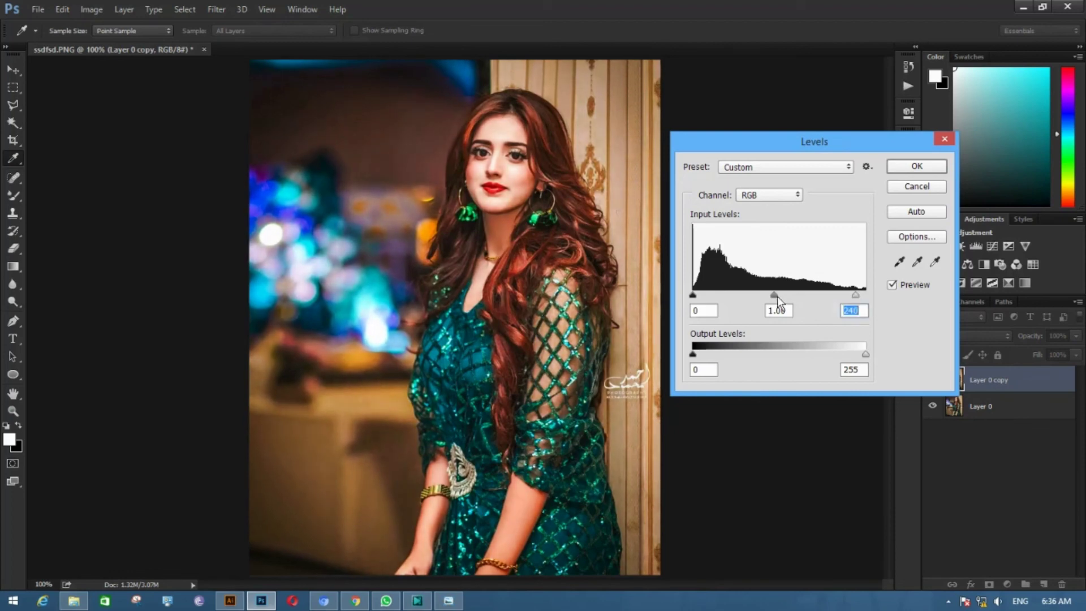
left_click_drag(777, 296, 773, 293)
left_click(773, 294)
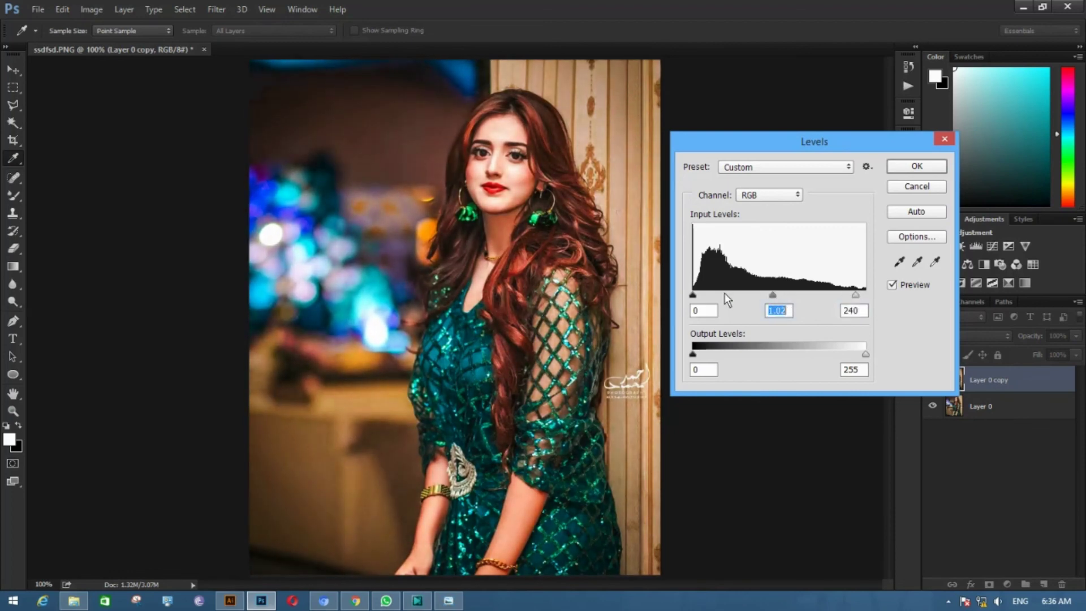
left_click(692, 295)
left_click_drag(775, 293, 768, 293)
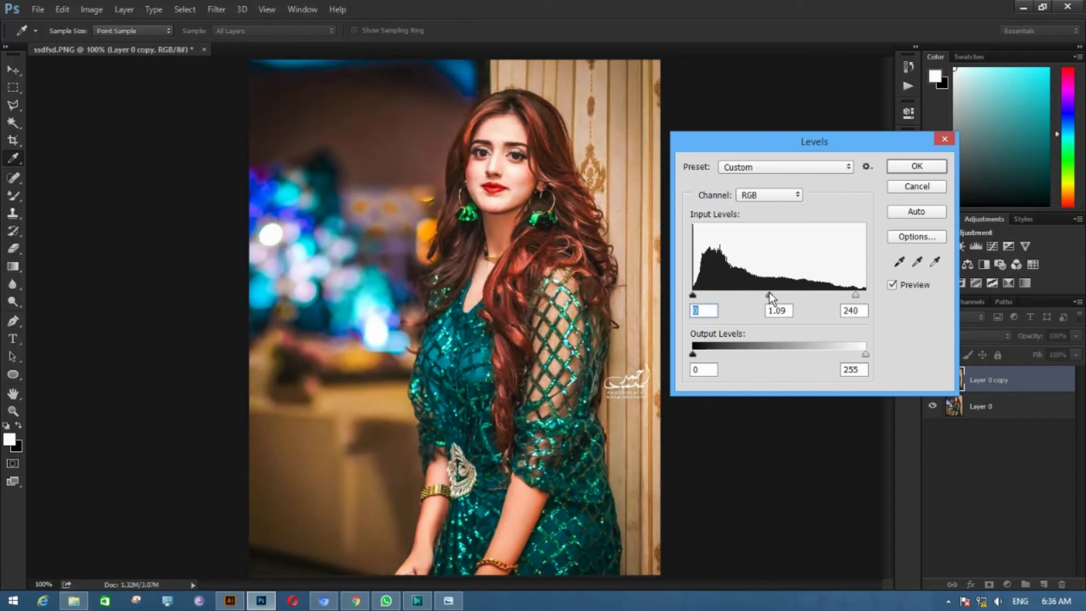
left_click(769, 292)
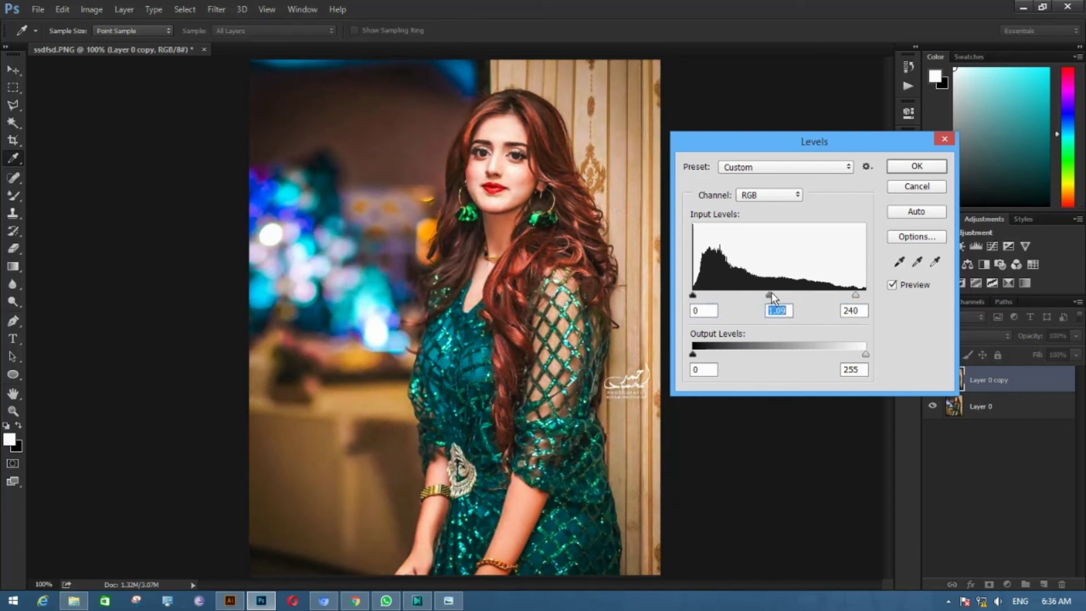
Step: Apply the Levels adjustment and toggle Layer 0 copy visibility twice to compare before and after
left_click(921, 165)
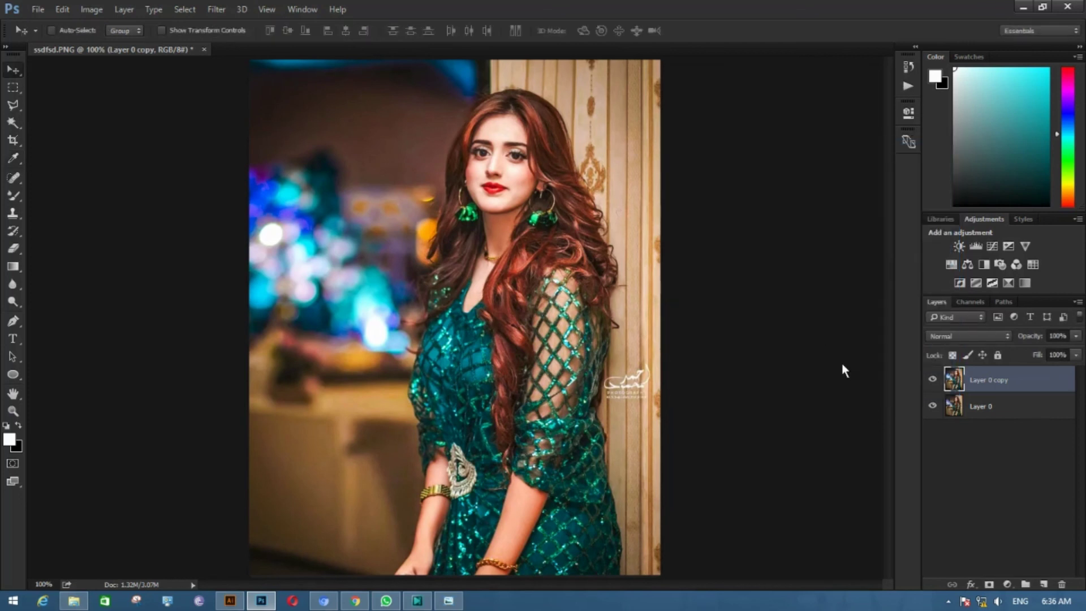
left_click(930, 378)
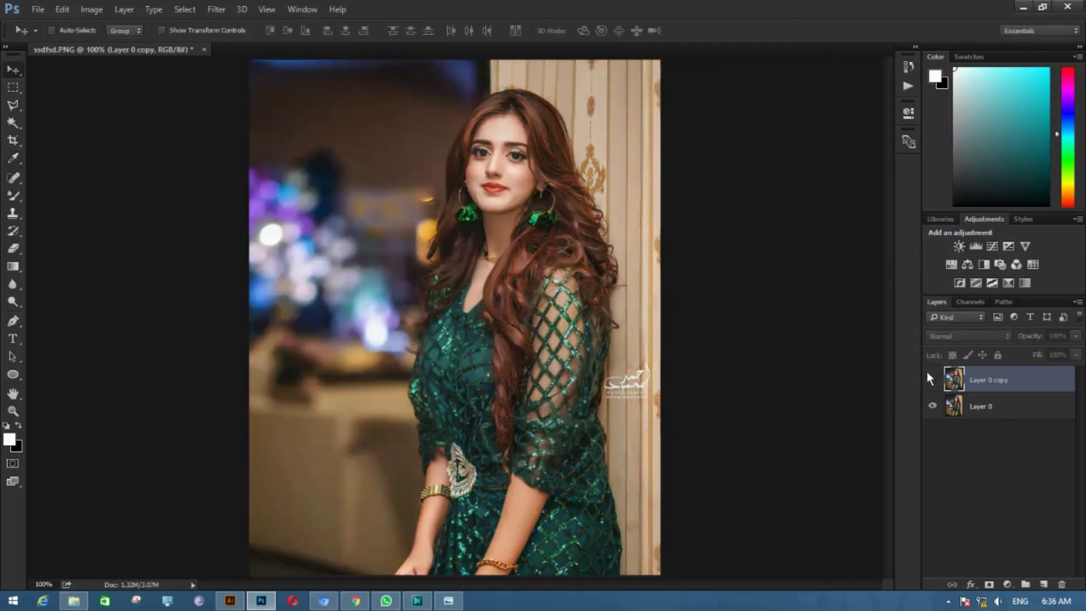
left_click(927, 373)
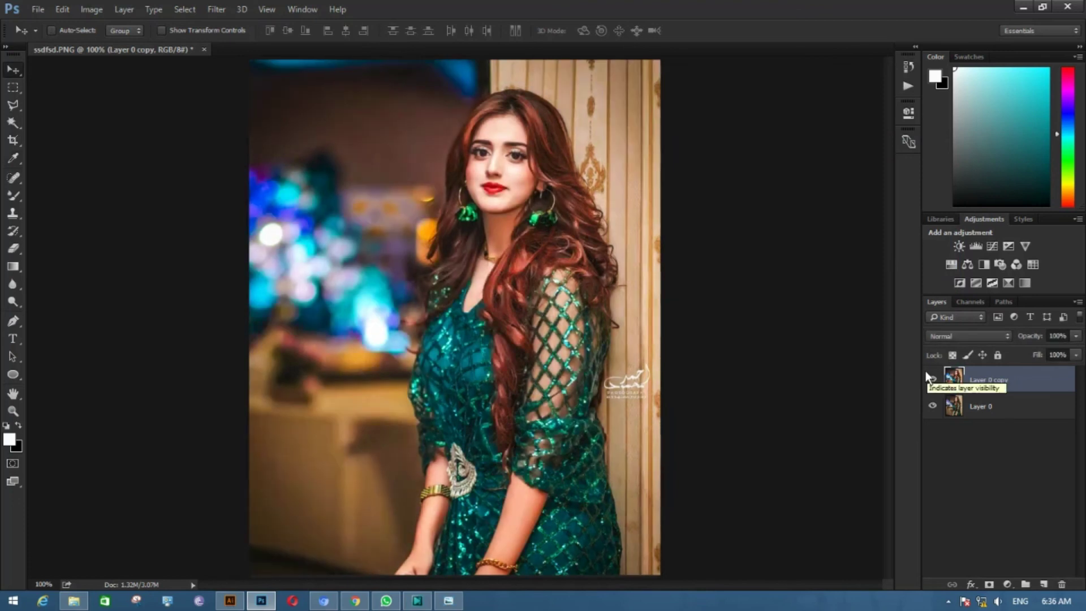
left_click(925, 373)
left_click(926, 376)
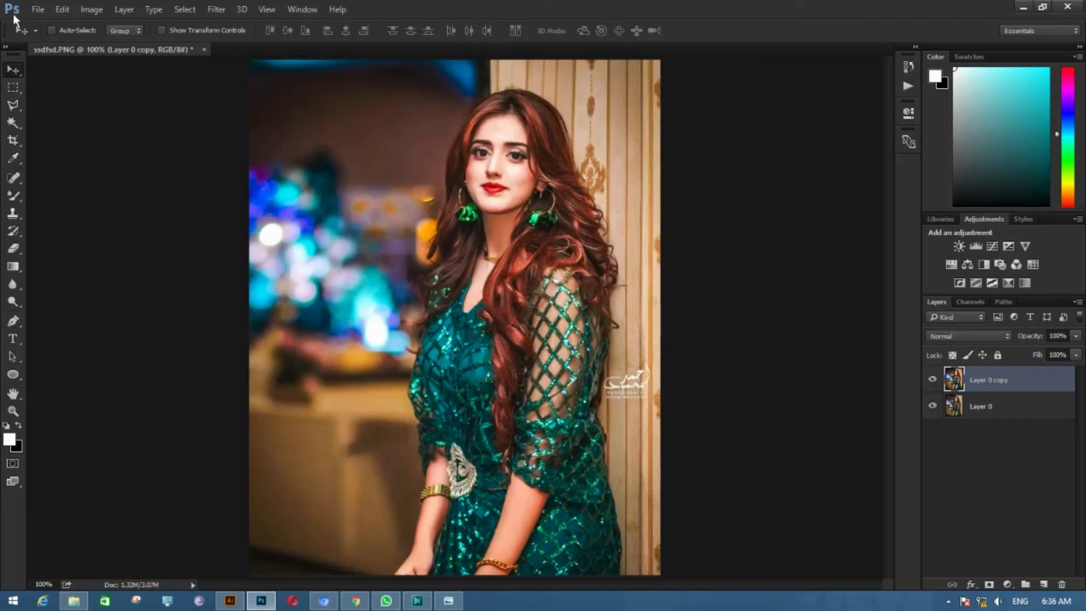
left_click(37, 10)
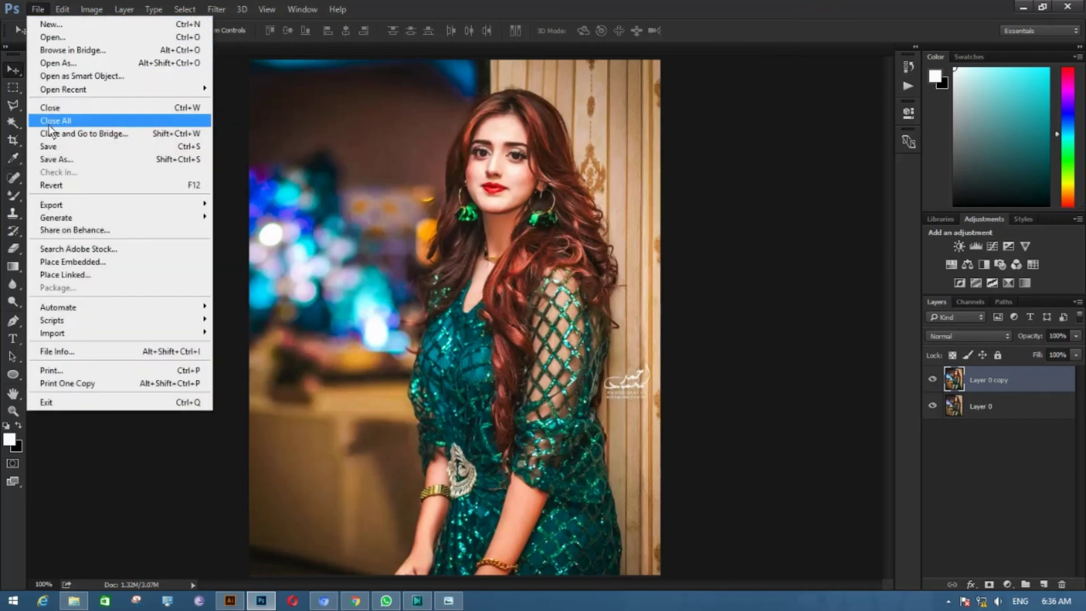
Step: Save the portrait as a JPEG named 'jjj' in Pictures
left_click(134, 158)
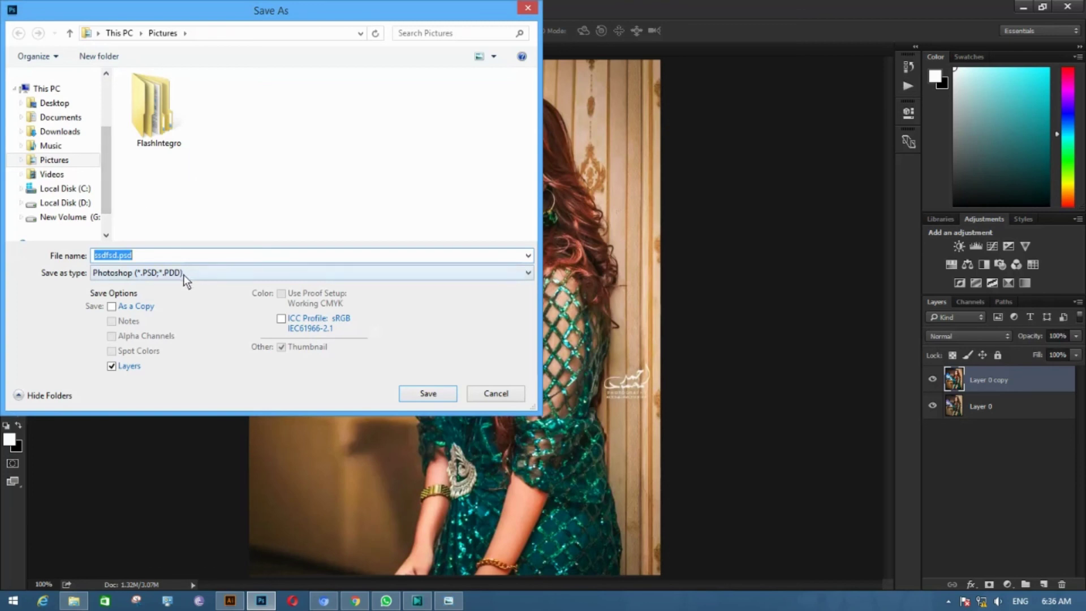
left_click(182, 274)
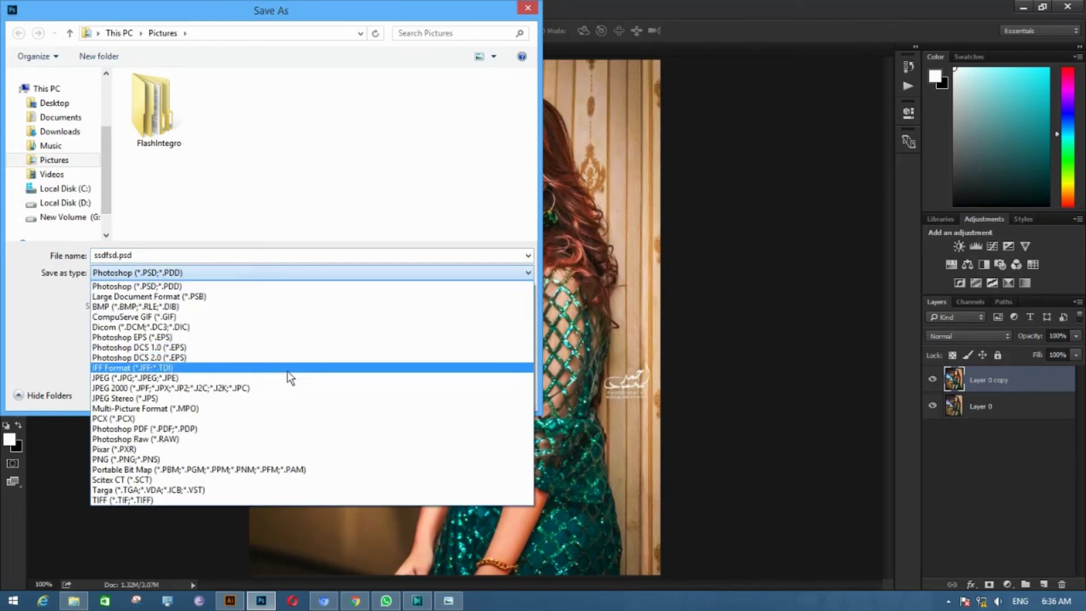
left_click(284, 376)
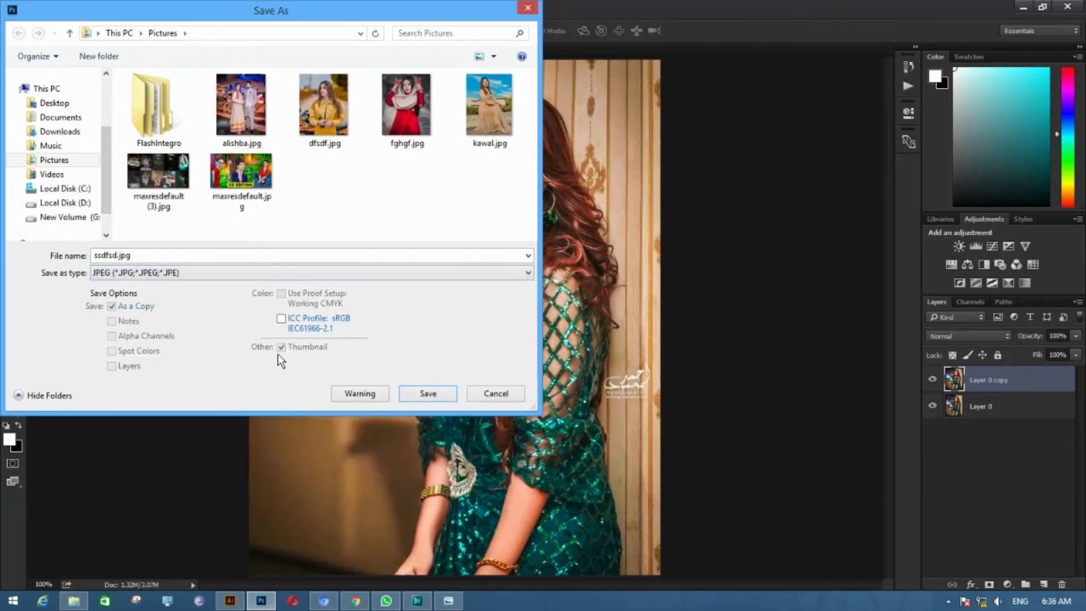
double_click(237, 252)
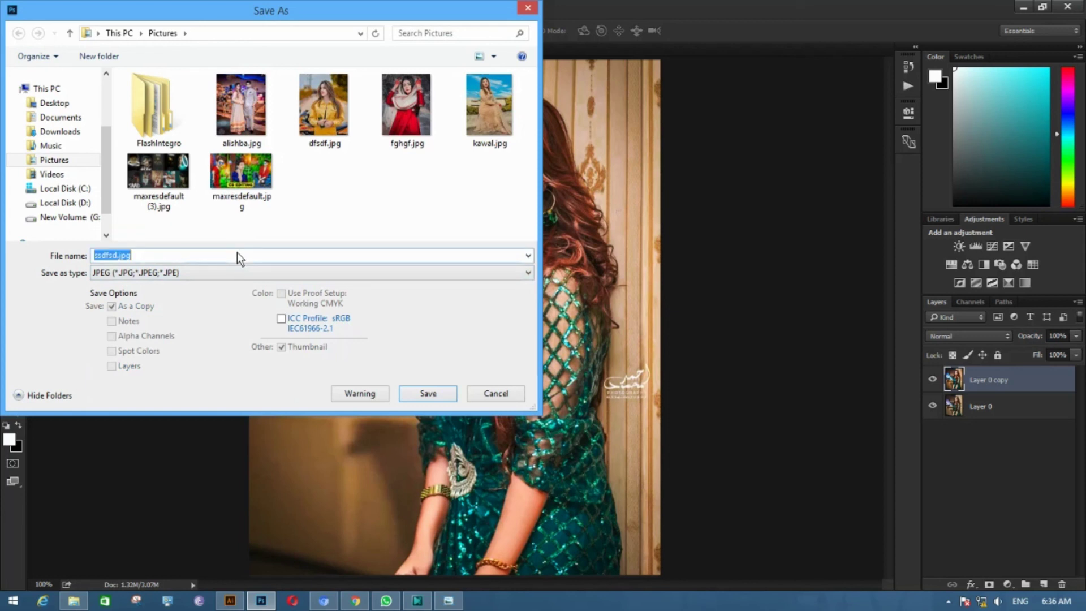
type("jjj")
left_click(446, 396)
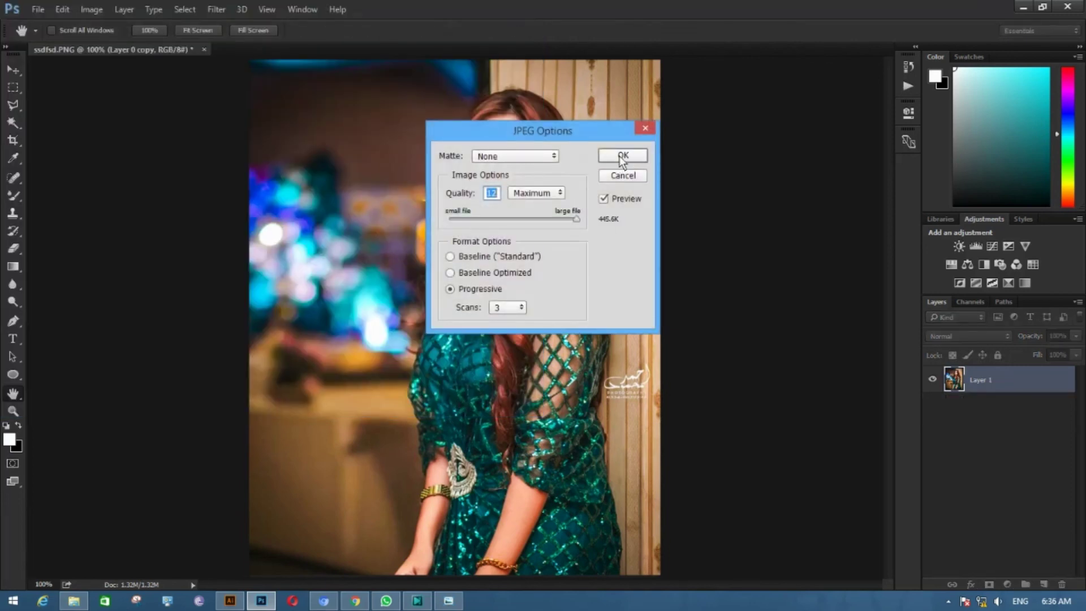